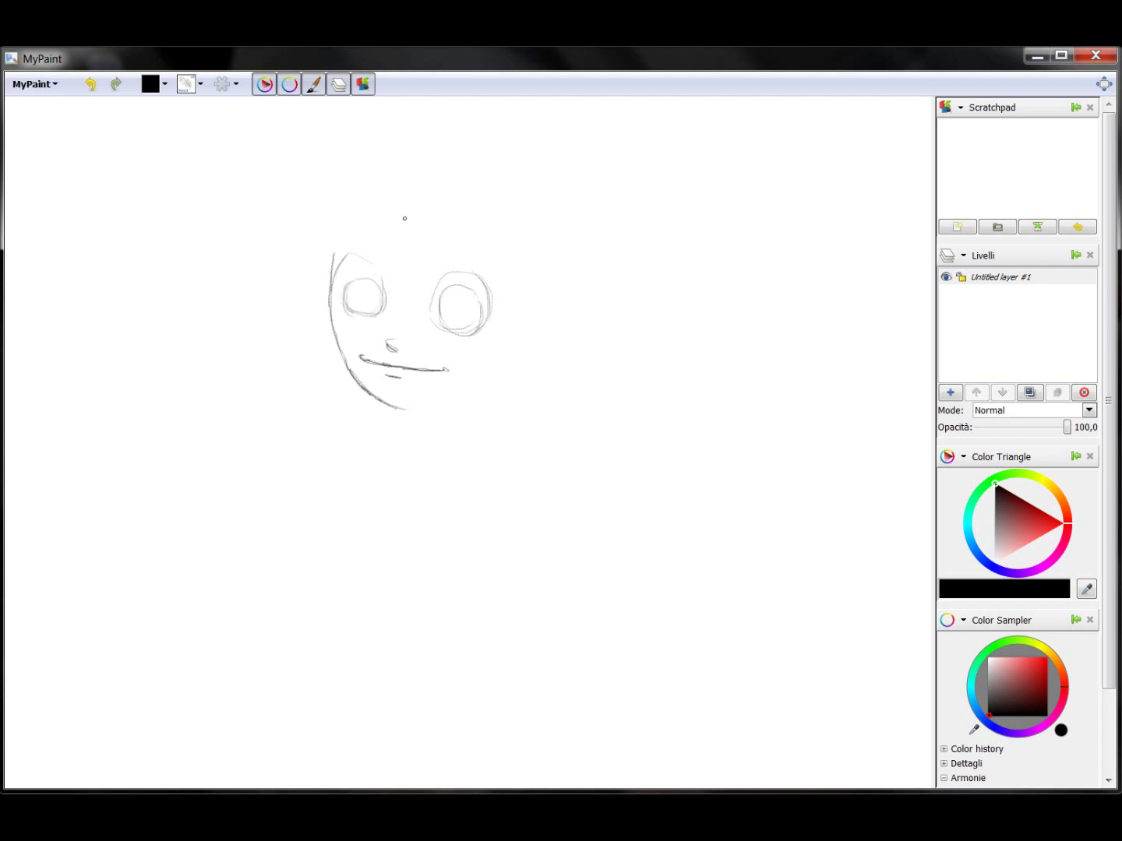
# Step: Complete the pencil sketch of the girl with long flowing hair, pupils, an ear, neck and shoulders
pyautogui.moveTo(510, 134)
pyautogui.mouseDown()
pyautogui.moveTo(278, 197)
pyautogui.moveTo(171, 488)
pyautogui.mouseUp()
pyautogui.moveTo(237, 346); pyautogui.dragTo(205, 535)
pyautogui.moveTo(403, 201)
pyautogui.mouseDown()
pyautogui.moveTo(312, 267)
pyautogui.moveTo(271, 375)
pyautogui.mouseUp()
pyautogui.moveTo(331, 218); pyautogui.dragTo(272, 373)
pyautogui.moveTo(278, 349)
pyautogui.mouseDown()
pyautogui.moveTo(276, 281)
pyautogui.moveTo(295, 373)
pyautogui.mouseUp()
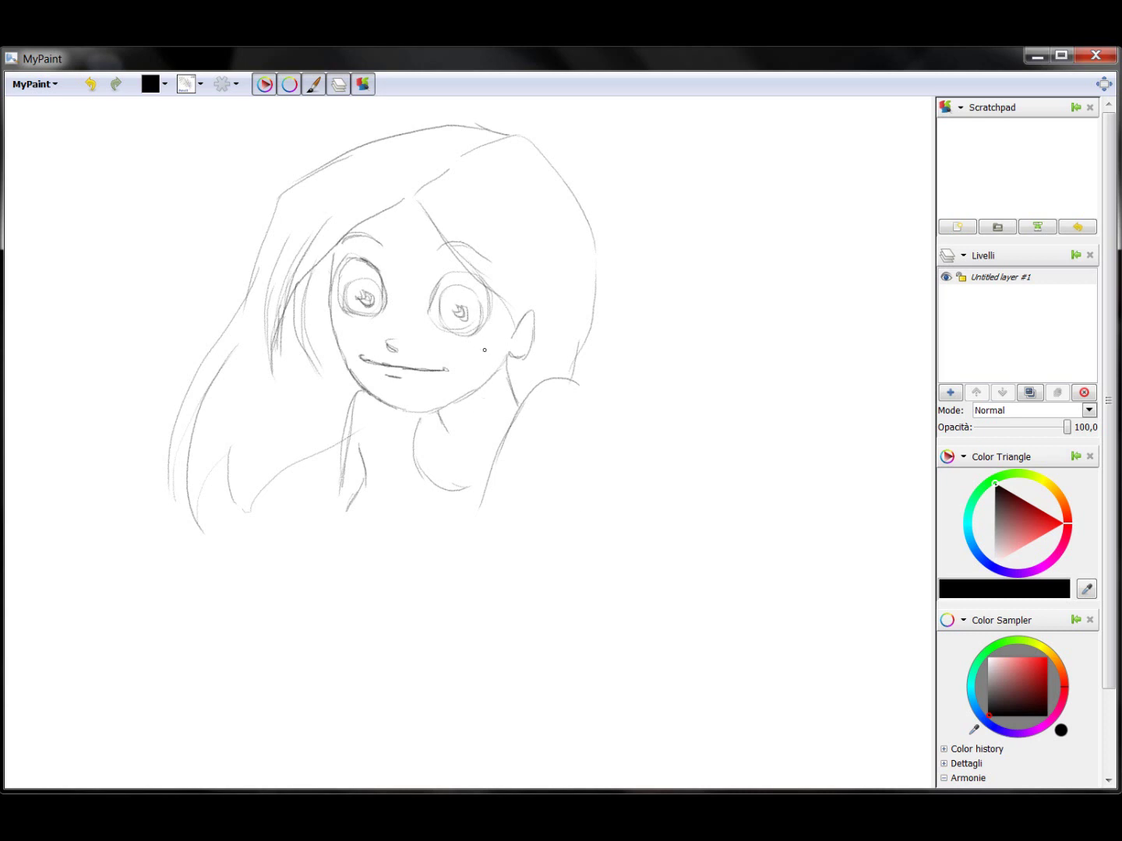
# Step: Add a new layer beneath the sketch layer and make it the active layer
pyautogui.scroll(2, 484, 350)
pyautogui.click(950, 392)
pyautogui.click(997, 293)
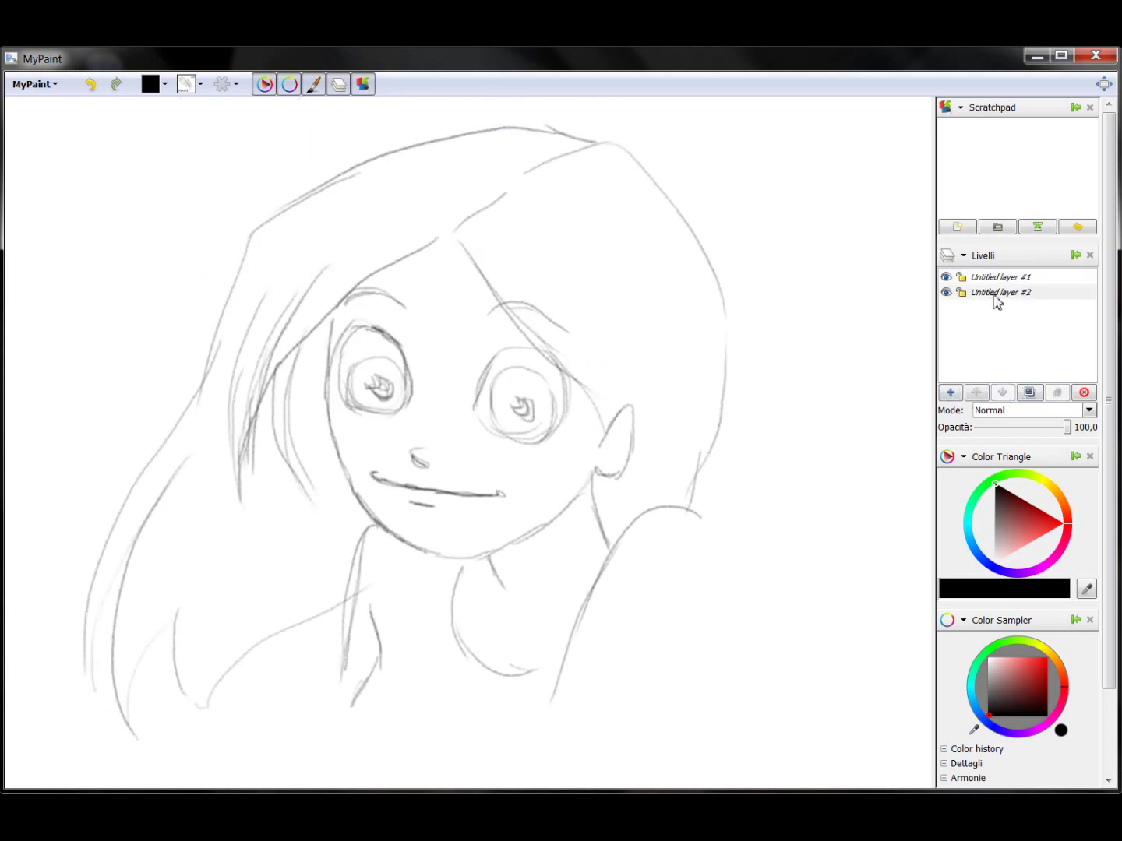
# Step: Paint the whole hair with a muted reddish-brown base, leaving white areas for shine on both sides of the parting
pyautogui.click(1005, 521)
pyautogui.moveTo(343, 194); pyautogui.dragTo(371, 258)
pyautogui.hotkey('ctrl', 'z')
pyautogui.moveTo(437, 227)
pyautogui.mouseDown()
pyautogui.moveTo(350, 253)
pyautogui.moveTo(300, 389)
pyautogui.moveTo(329, 515)
pyautogui.mouseUp()
pyautogui.moveTo(247, 390)
pyautogui.mouseDown()
pyautogui.moveTo(257, 506)
pyautogui.moveTo(351, 536)
pyautogui.moveTo(327, 413)
pyautogui.moveTo(257, 623)
pyautogui.mouseUp()
pyautogui.moveTo(320, 514)
pyautogui.mouseDown()
pyautogui.moveTo(186, 666)
pyautogui.moveTo(183, 733)
pyautogui.moveTo(129, 739)
pyautogui.moveTo(165, 739)
pyautogui.mouseUp()
pyautogui.moveTo(78, 678)
pyautogui.mouseDown()
pyautogui.moveTo(179, 445)
pyautogui.moveTo(311, 203)
pyautogui.moveTo(412, 221)
pyautogui.moveTo(543, 322)
pyautogui.moveTo(701, 281)
pyautogui.moveTo(713, 421)
pyautogui.moveTo(608, 436)
pyautogui.moveTo(615, 538)
pyautogui.mouseUp()
pyautogui.moveTo(693, 514)
pyautogui.mouseDown()
pyautogui.moveTo(647, 367)
pyautogui.moveTo(701, 235)
pyautogui.moveTo(515, 233)
pyautogui.moveTo(608, 160)
pyautogui.moveTo(529, 187)
pyautogui.moveTo(405, 203)
pyautogui.moveTo(545, 141)
pyautogui.moveTo(335, 172)
pyautogui.mouseUp()
pyautogui.moveTo(594, 469)
pyautogui.mouseDown()
pyautogui.moveTo(634, 537)
pyautogui.moveTo(631, 421)
pyautogui.mouseUp()
pyautogui.moveTo(334, 612)
pyautogui.mouseDown()
pyautogui.moveTo(281, 685)
pyautogui.moveTo(249, 663)
pyautogui.mouseUp()
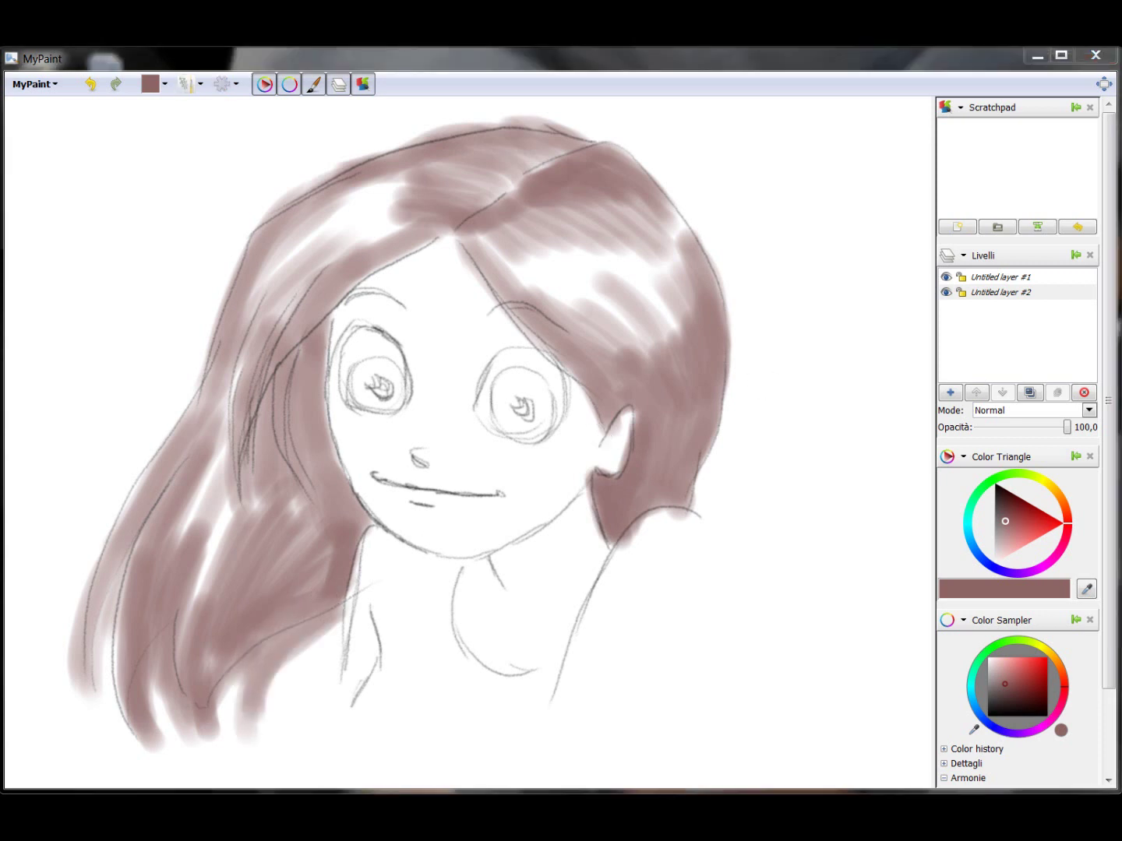
# Step: Paint dark reddish-brown strands along the parting, the fringe and the outer contour of the hair's left half
pyautogui.click(1007, 507)
pyautogui.moveTo(305, 348)
pyautogui.mouseDown()
pyautogui.moveTo(323, 377)
pyautogui.moveTo(292, 475)
pyautogui.moveTo(339, 499)
pyautogui.moveTo(327, 397)
pyautogui.mouseUp()
pyautogui.moveTo(259, 430)
pyautogui.mouseDown()
pyautogui.moveTo(242, 522)
pyautogui.moveTo(313, 278)
pyautogui.moveTo(234, 418)
pyautogui.moveTo(265, 225)
pyautogui.moveTo(335, 173)
pyautogui.moveTo(234, 437)
pyautogui.moveTo(227, 464)
pyautogui.moveTo(273, 491)
pyautogui.moveTo(325, 366)
pyautogui.moveTo(265, 375)
pyautogui.moveTo(429, 233)
pyautogui.moveTo(284, 351)
pyautogui.mouseUp()
pyautogui.moveTo(370, 271)
pyautogui.mouseDown()
pyautogui.moveTo(452, 224)
pyautogui.moveTo(483, 173)
pyautogui.moveTo(591, 126)
pyautogui.moveTo(458, 218)
pyautogui.mouseUp()
pyautogui.moveTo(313, 195); pyautogui.dragTo(529, 124)
pyautogui.moveTo(257, 234)
pyautogui.mouseDown()
pyautogui.moveTo(409, 160)
pyautogui.moveTo(526, 123)
pyautogui.mouseUp()
# Step: Paint dark brown strands down the outer lengths of the long hair on the drawing's left side
pyautogui.moveTo(227, 335); pyautogui.dragTo(162, 476)
pyautogui.moveTo(223, 375); pyautogui.dragTo(82, 724)
pyautogui.moveTo(145, 523); pyautogui.dragTo(89, 702)
pyautogui.moveTo(209, 415); pyautogui.dragTo(97, 596)
pyautogui.moveTo(238, 349); pyautogui.dragTo(251, 534)
pyautogui.moveTo(227, 423); pyautogui.dragTo(145, 670)
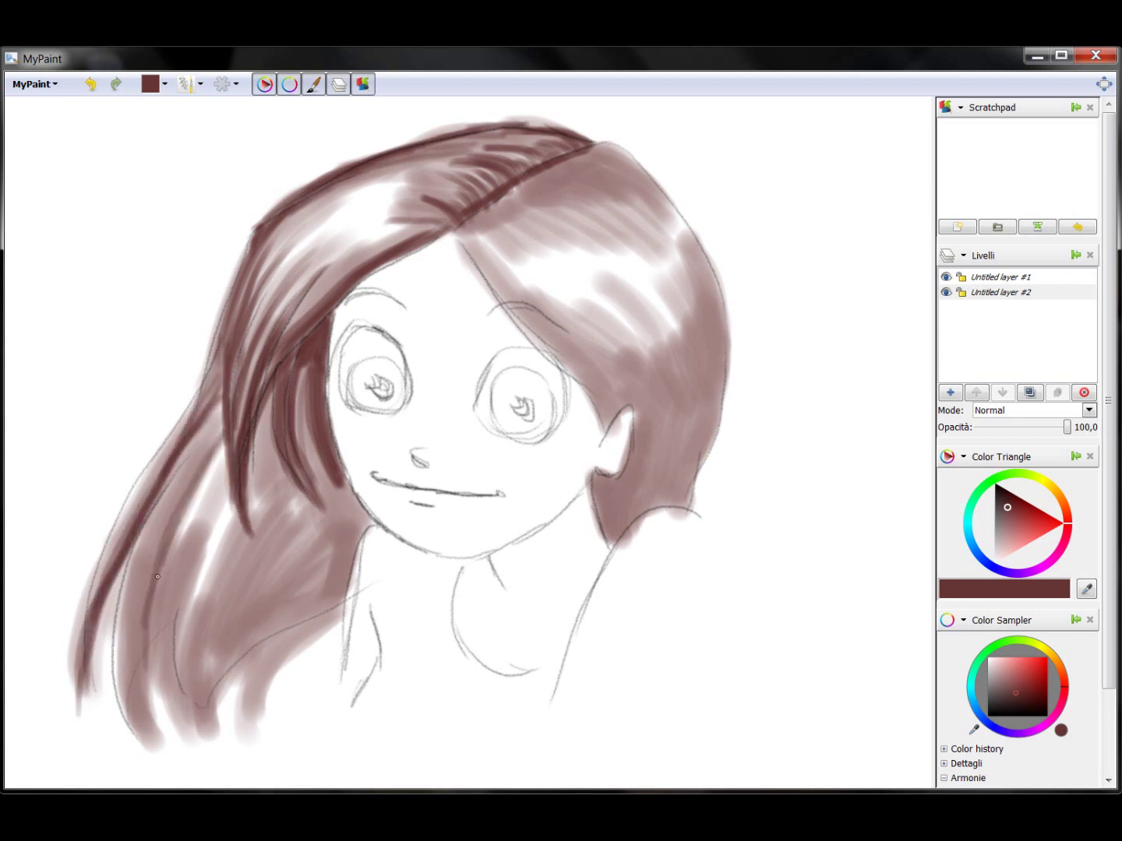
pyautogui.moveTo(158, 577); pyautogui.dragTo(138, 725)
pyautogui.moveTo(214, 450); pyautogui.dragTo(141, 705)
pyautogui.moveTo(155, 537); pyautogui.dragTo(114, 728)
pyautogui.moveTo(210, 527)
pyautogui.mouseDown()
pyautogui.moveTo(163, 736)
pyautogui.moveTo(149, 713)
pyautogui.mouseUp()
# Step: Fill the inner lengths of the long hair beside the face and neck with dense dark brown strands
pyautogui.moveTo(310, 370)
pyautogui.mouseDown()
pyautogui.moveTo(323, 487)
pyautogui.moveTo(365, 519)
pyautogui.mouseUp()
pyautogui.moveTo(335, 439)
pyautogui.mouseDown()
pyautogui.moveTo(372, 519)
pyautogui.moveTo(261, 577)
pyautogui.mouseUp()
pyautogui.moveTo(327, 488)
pyautogui.mouseDown()
pyautogui.moveTo(222, 689)
pyautogui.moveTo(230, 712)
pyautogui.moveTo(281, 557)
pyautogui.moveTo(214, 719)
pyautogui.mouseUp()
pyautogui.moveTo(281, 460); pyautogui.dragTo(218, 655)
pyautogui.moveTo(347, 515); pyautogui.dragTo(265, 634)
pyautogui.moveTo(340, 572)
pyautogui.mouseDown()
pyautogui.moveTo(261, 725)
pyautogui.moveTo(279, 703)
pyautogui.mouseUp()
pyautogui.moveTo(342, 631); pyautogui.dragTo(256, 726)
pyautogui.moveTo(359, 526)
pyautogui.mouseDown()
pyautogui.moveTo(277, 670)
pyautogui.moveTo(339, 604)
pyautogui.moveTo(249, 736)
pyautogui.moveTo(302, 617)
pyautogui.moveTo(281, 664)
pyautogui.mouseUp()
pyautogui.moveTo(335, 626); pyautogui.dragTo(305, 693)
pyautogui.moveTo(323, 370)
pyautogui.mouseDown()
pyautogui.moveTo(296, 473)
pyautogui.moveTo(311, 482)
pyautogui.mouseUp()
pyautogui.moveTo(293, 480)
pyautogui.mouseDown()
pyautogui.moveTo(253, 550)
pyautogui.moveTo(232, 705)
pyautogui.mouseUp()
pyautogui.moveTo(226, 578)
pyautogui.mouseDown()
pyautogui.moveTo(218, 706)
pyautogui.moveTo(201, 712)
pyautogui.mouseUp()
pyautogui.moveTo(186, 519); pyautogui.dragTo(235, 697)
# Step: Add fine dark brown strands over the fringe and shine area on the left half of the head
pyautogui.moveTo(347, 251); pyautogui.dragTo(284, 334)
pyautogui.moveTo(384, 241); pyautogui.dragTo(282, 340)
pyautogui.moveTo(349, 184); pyautogui.dragTo(257, 269)
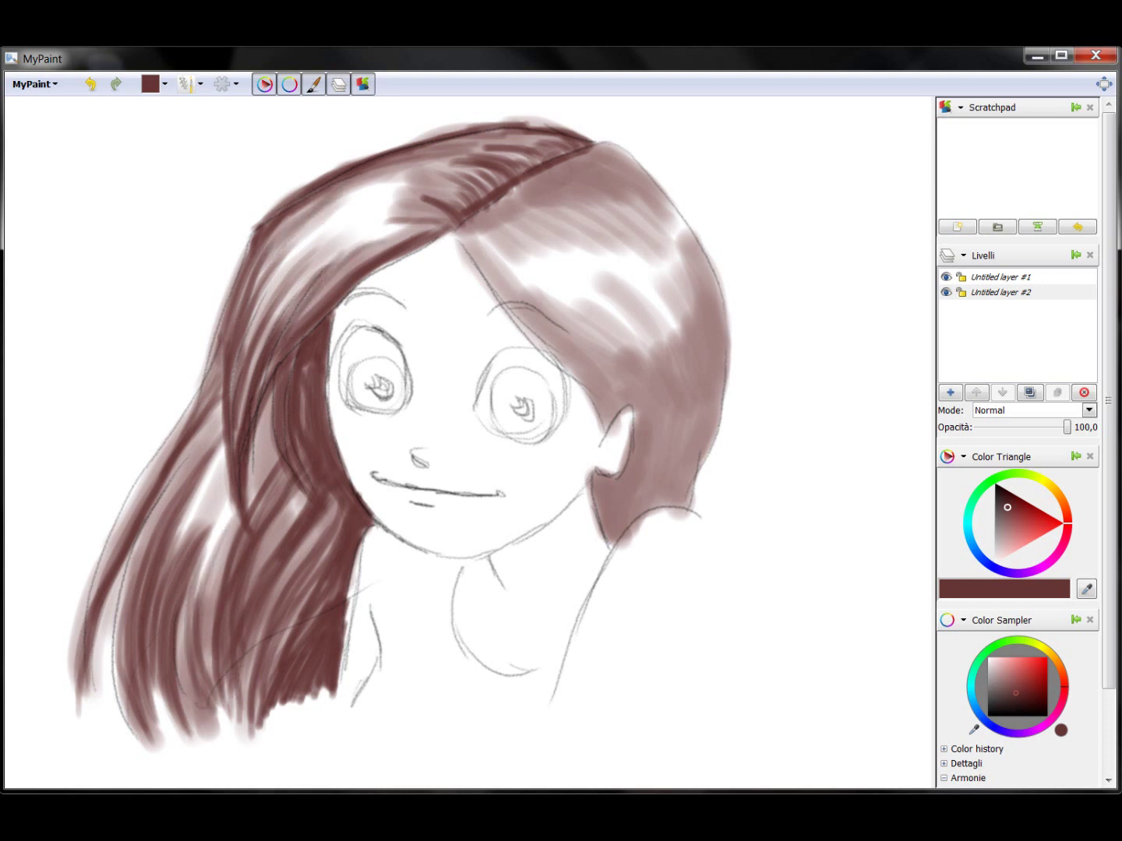
pyautogui.moveTo(379, 198); pyautogui.dragTo(255, 310)
pyautogui.moveTo(421, 199); pyautogui.dragTo(367, 208)
# Step: Paint dark brown strands from the parting over the right half of the hair down towards the ear
pyautogui.moveTo(454, 235)
pyautogui.mouseDown()
pyautogui.moveTo(571, 365)
pyautogui.moveTo(647, 412)
pyautogui.mouseUp()
pyautogui.moveTo(624, 319); pyautogui.dragTo(690, 432)
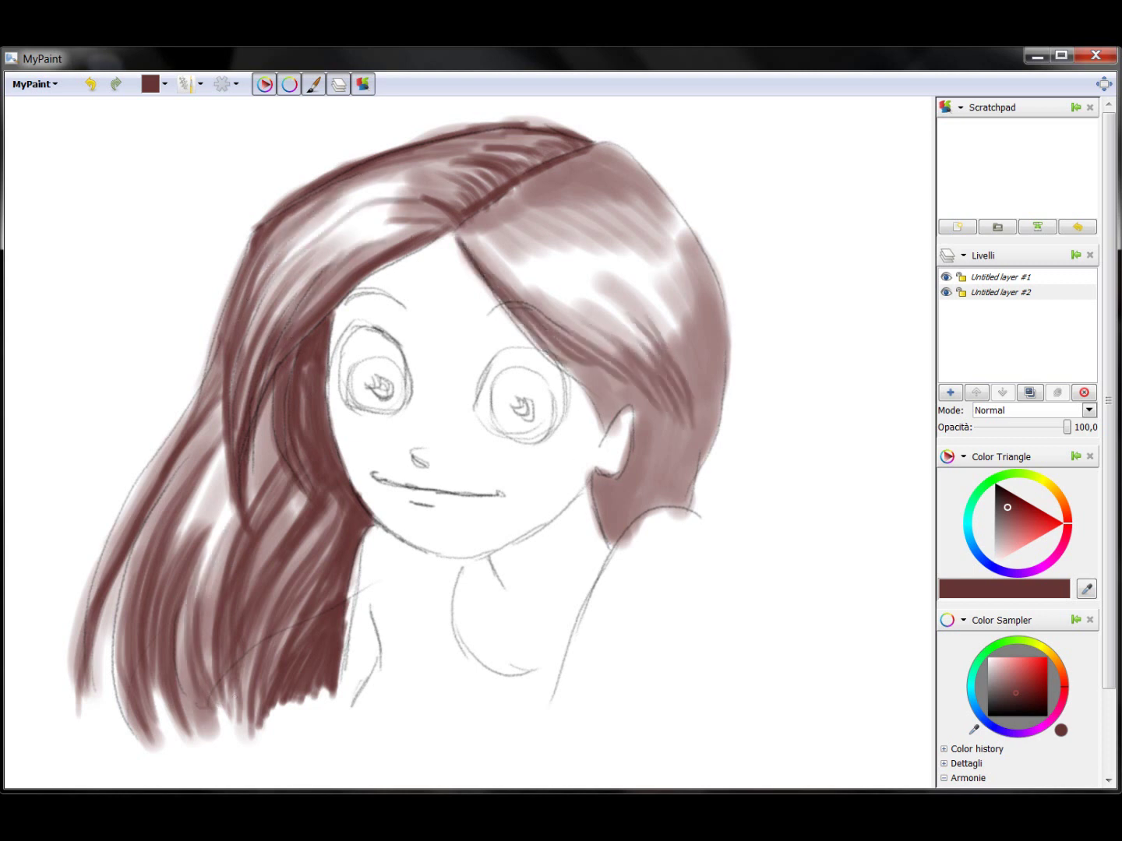
pyautogui.moveTo(651, 365); pyautogui.dragTo(687, 450)
pyautogui.moveTo(599, 361); pyautogui.dragTo(663, 440)
pyautogui.moveTo(573, 350)
pyautogui.mouseDown()
pyautogui.moveTo(615, 415)
pyautogui.moveTo(612, 436)
pyautogui.moveTo(663, 399)
pyautogui.moveTo(648, 480)
pyautogui.mouseUp()
pyautogui.moveTo(647, 383); pyautogui.dragTo(692, 480)
pyautogui.moveTo(712, 296)
pyautogui.mouseDown()
pyautogui.moveTo(692, 481)
pyautogui.moveTo(698, 474)
pyautogui.mouseUp()
pyautogui.moveTo(722, 305); pyautogui.dragTo(687, 473)
pyautogui.moveTo(688, 304); pyautogui.dragTo(670, 384)
pyautogui.moveTo(671, 425); pyautogui.dragTo(659, 488)
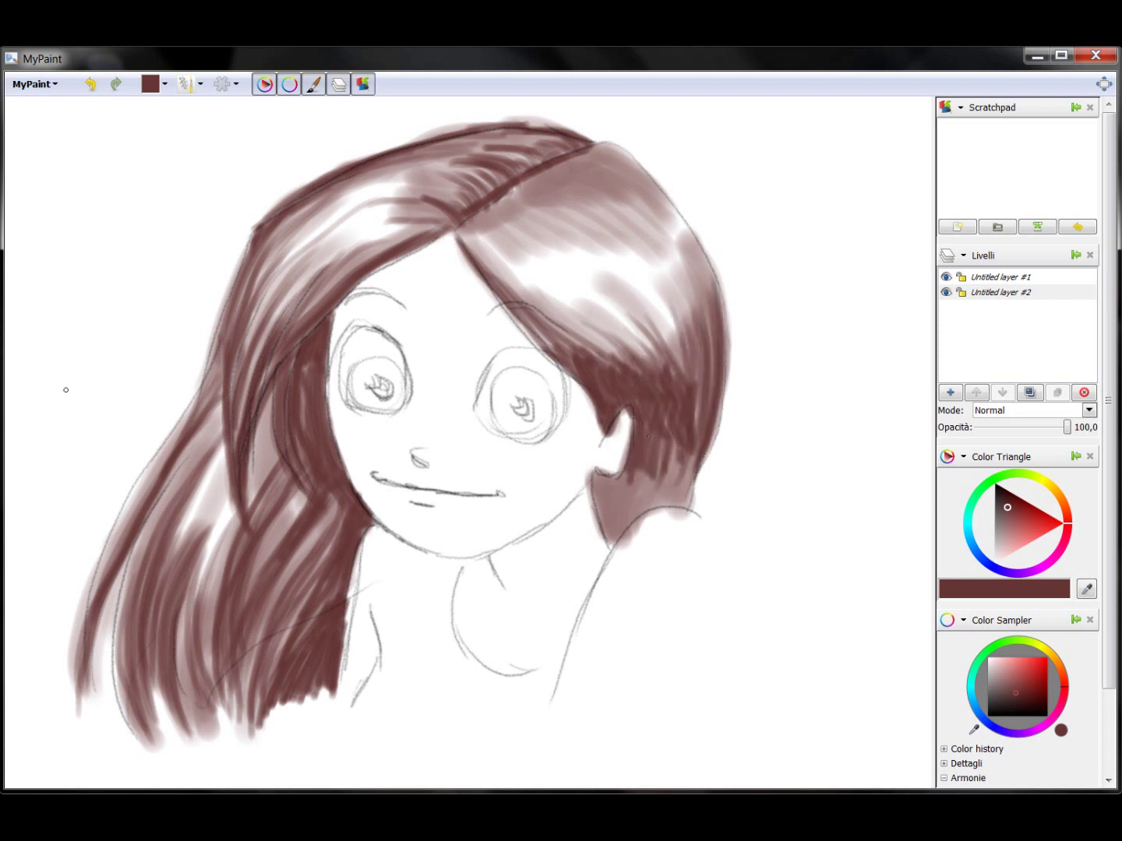
# Step: Darken the hair around and behind the ear, and add dark brown strands to the crown right of the parting
pyautogui.moveTo(536, 332); pyautogui.dragTo(579, 375)
pyautogui.moveTo(593, 340); pyautogui.dragTo(612, 370)
pyautogui.moveTo(620, 468)
pyautogui.mouseDown()
pyautogui.moveTo(604, 529)
pyautogui.moveTo(611, 543)
pyautogui.mouseUp()
pyautogui.moveTo(670, 436)
pyautogui.mouseDown()
pyautogui.moveTo(631, 545)
pyautogui.moveTo(651, 502)
pyautogui.moveTo(628, 521)
pyautogui.mouseUp()
pyautogui.moveTo(689, 363); pyautogui.dragTo(694, 435)
pyautogui.moveTo(715, 346); pyautogui.dragTo(705, 420)
pyautogui.moveTo(510, 200); pyautogui.dragTo(669, 157)
pyautogui.moveTo(624, 204); pyautogui.dragTo(682, 168)
pyautogui.moveTo(471, 238); pyautogui.dragTo(607, 199)
# Step: Paint warm yellow highlight strands beside the shine areas on both halves of the hair
pyautogui.press('l')
pyautogui.press('l')
pyautogui.press('l')
pyautogui.press('l')
pyautogui.press('l')
pyautogui.press('l')
pyautogui.press('l')
pyautogui.press('l')
pyautogui.press('l')
pyautogui.press('l')
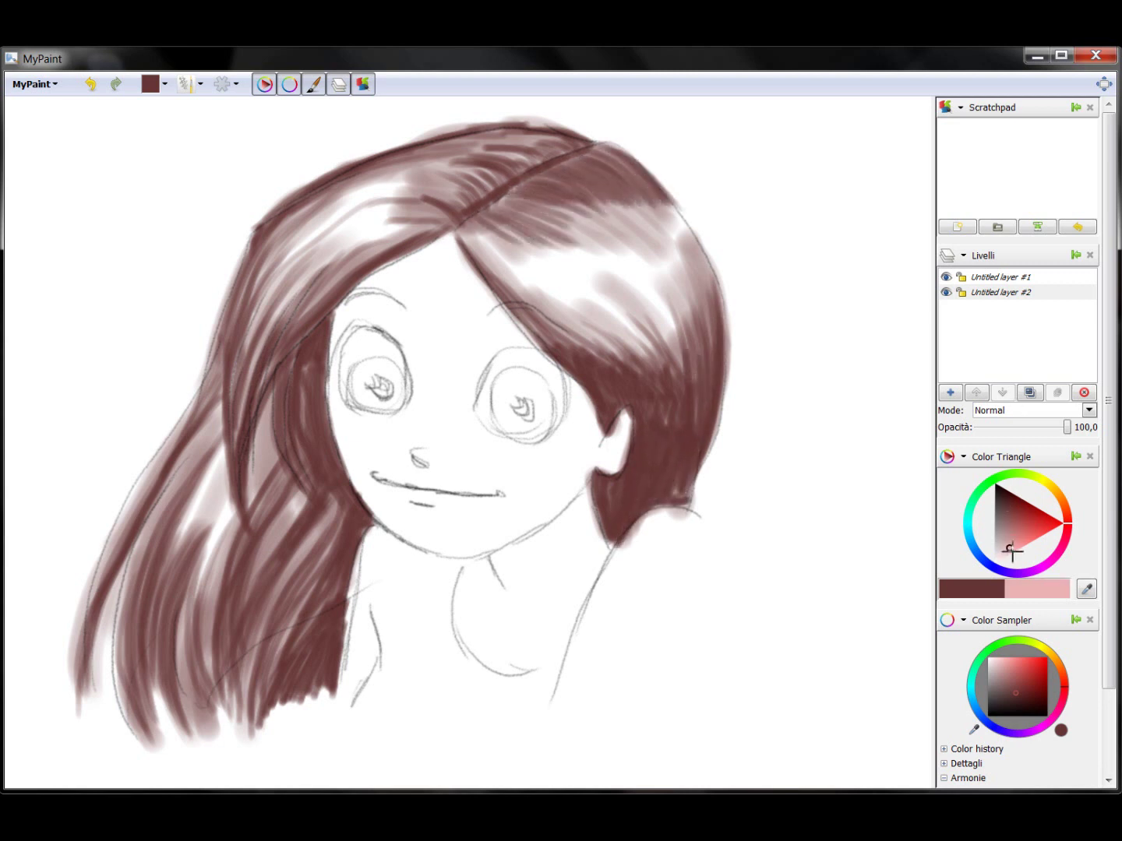
pyautogui.click(1024, 554)
pyautogui.moveTo(1067, 521); pyautogui.dragTo(1052, 486)
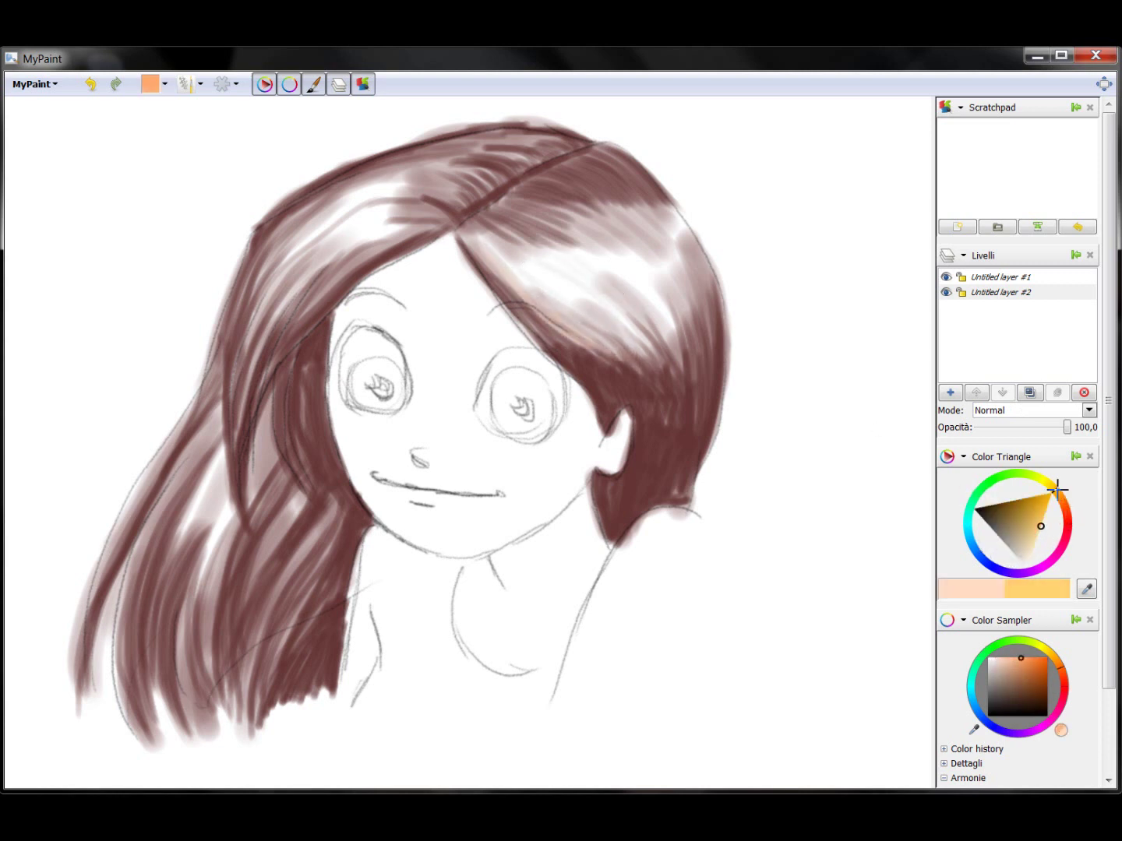
pyautogui.click(1042, 524)
pyautogui.moveTo(620, 351); pyautogui.dragTo(674, 374)
pyautogui.moveTo(681, 238); pyautogui.dragTo(713, 321)
pyautogui.moveTo(649, 191); pyautogui.dragTo(670, 217)
pyautogui.moveTo(311, 187); pyautogui.dragTo(242, 307)
pyautogui.moveTo(327, 293); pyautogui.dragTo(262, 383)
# Step: Paint bright red accent strands alongside the yellow highlights in the hair
pyautogui.moveTo(1052, 488); pyautogui.dragTo(1067, 522)
pyautogui.click(1033, 540)
pyautogui.click(1045, 533)
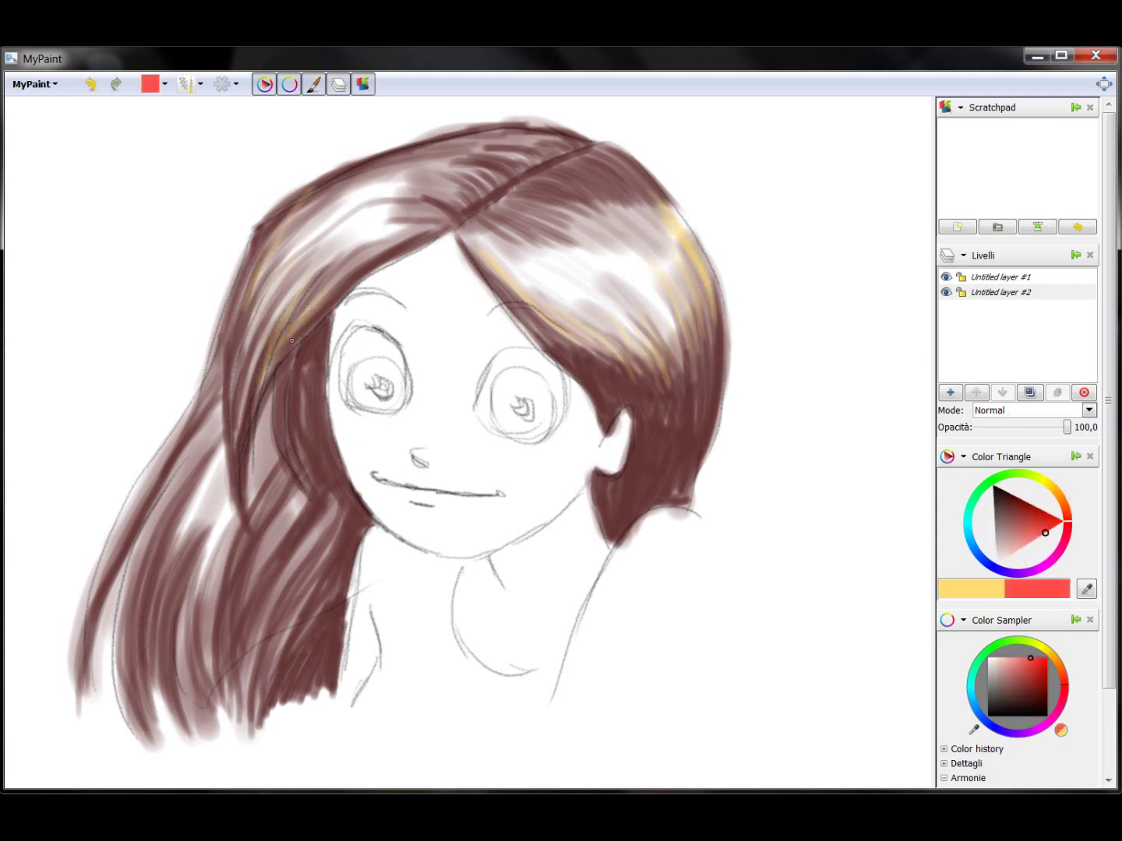
pyautogui.moveTo(315, 284); pyautogui.dragTo(255, 389)
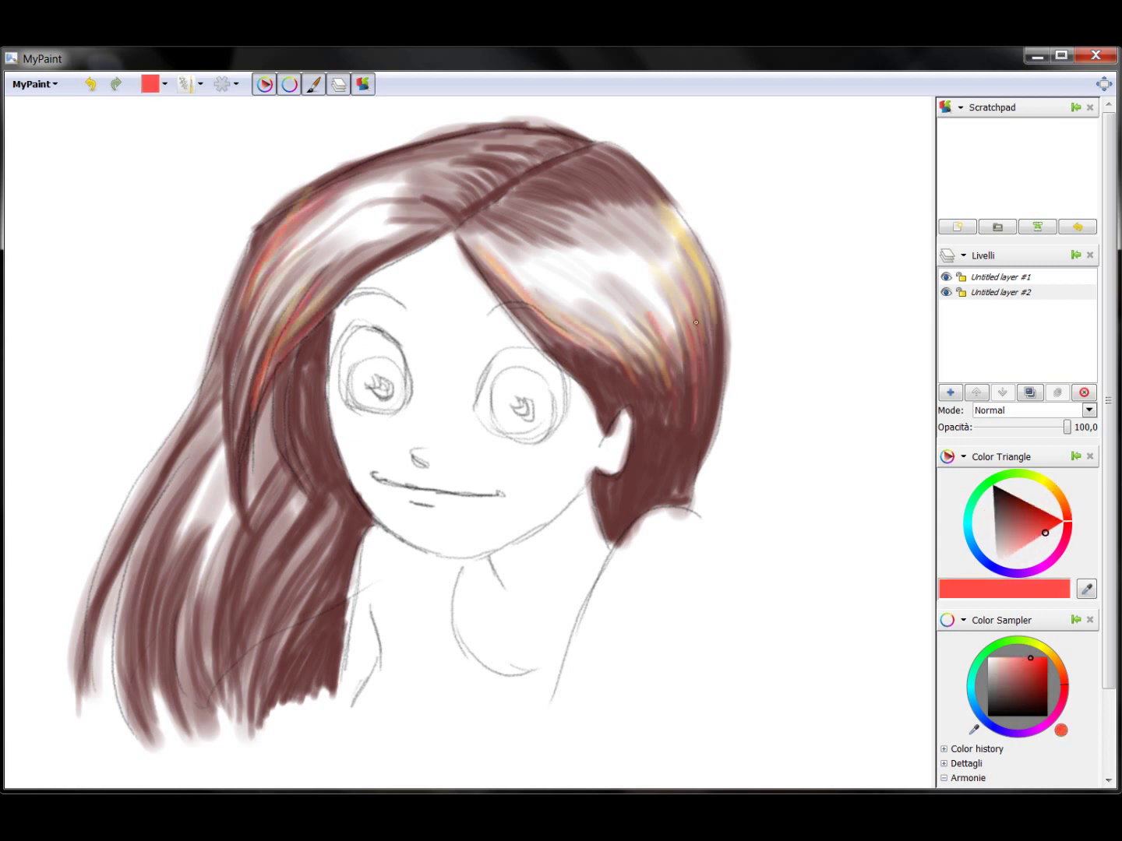
# Step: Paint very dark brown strands in the long outer hair and dark grey shadows in the hair beside the face
pyautogui.click(1002, 492)
pyautogui.moveTo(230, 425); pyautogui.dragTo(168, 557)
pyautogui.moveTo(213, 456); pyautogui.dragTo(148, 705)
pyautogui.moveTo(228, 401); pyautogui.dragTo(141, 658)
pyautogui.moveTo(221, 411); pyautogui.dragTo(129, 537)
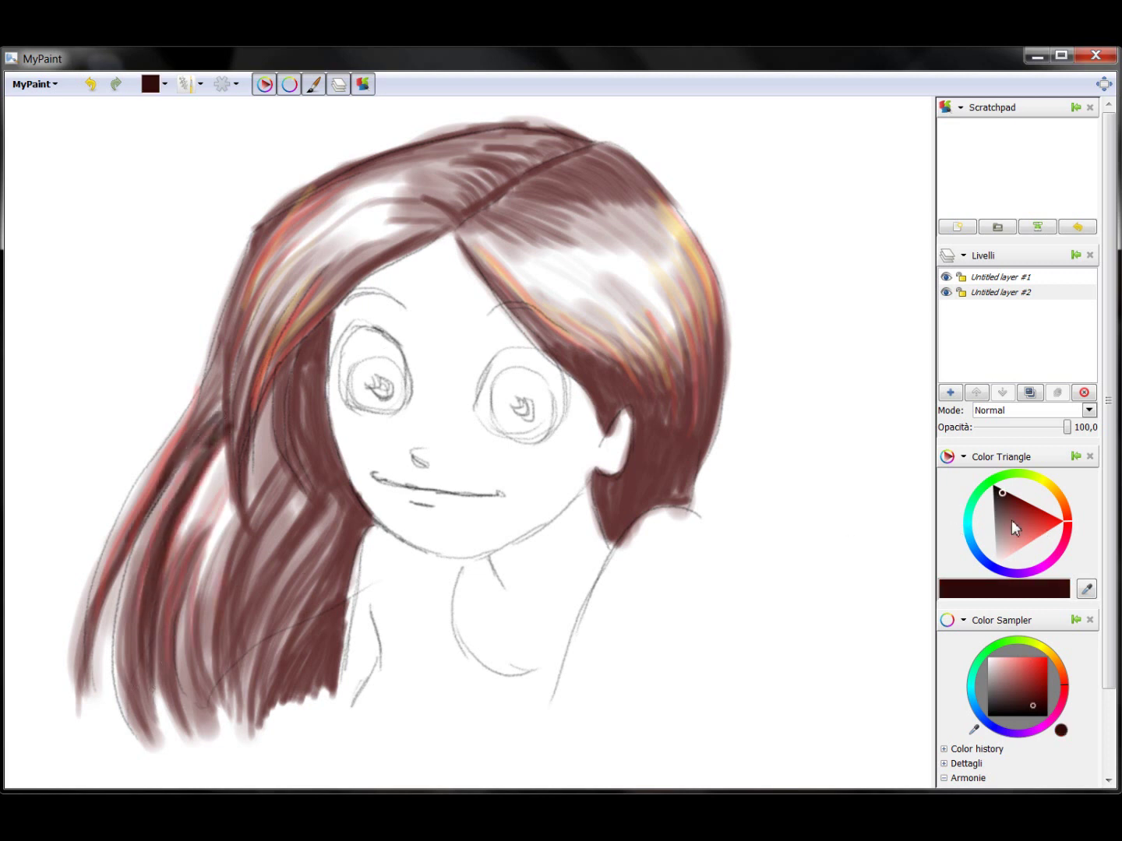
pyautogui.click(996, 502)
pyautogui.moveTo(308, 343); pyautogui.dragTo(324, 422)
pyautogui.moveTo(327, 315); pyautogui.dragTo(306, 471)
# Step: Blend the hair strokes with a blending brush over the shine areas, the crown and the long falling lengths
pyautogui.press('2')
pyautogui.moveTo(214, 452); pyautogui.dragTo(156, 550)
pyautogui.moveTo(296, 487); pyautogui.dragTo(234, 599)
pyautogui.moveTo(307, 254); pyautogui.dragTo(234, 401)
pyautogui.moveTo(362, 172); pyautogui.dragTo(245, 312)
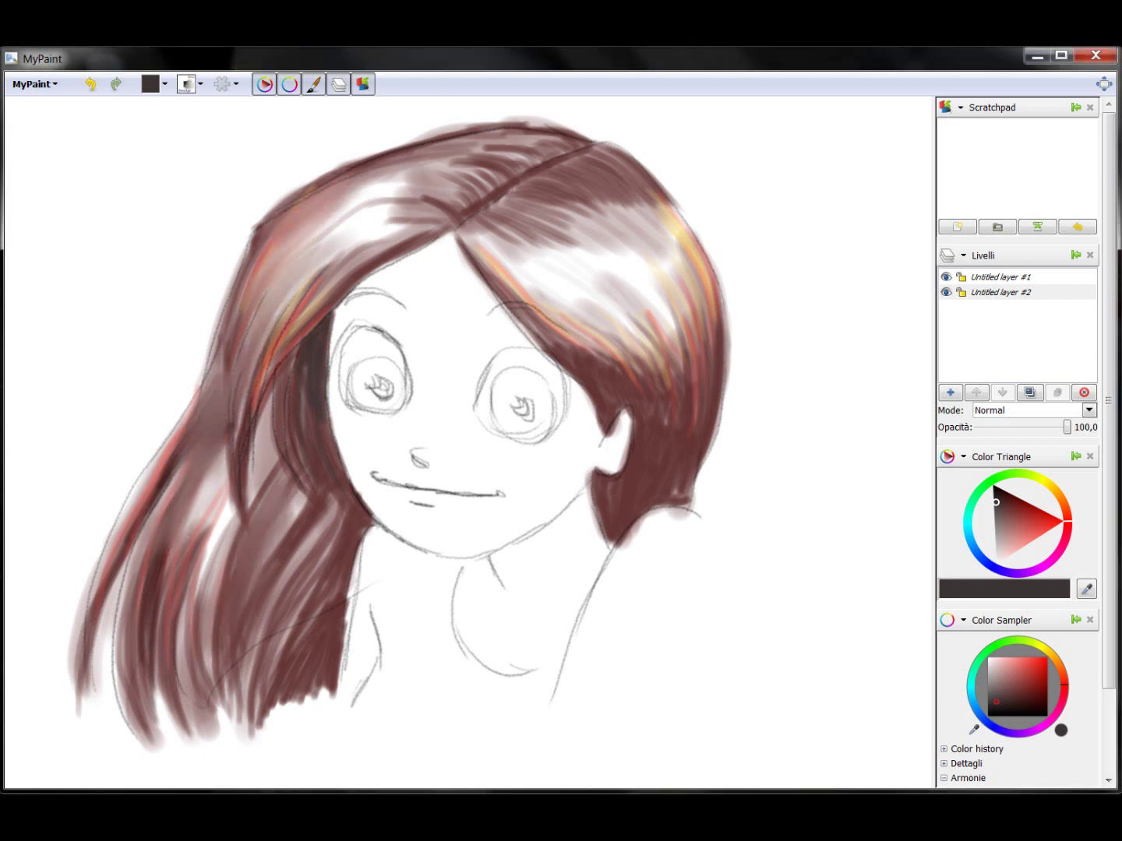
pyautogui.moveTo(518, 277); pyautogui.dragTo(639, 393)
pyautogui.moveTo(686, 230); pyautogui.dragTo(712, 359)
pyautogui.moveTo(440, 129)
pyautogui.mouseDown()
pyautogui.moveTo(546, 194)
pyautogui.moveTo(667, 227)
pyautogui.mouseUp()
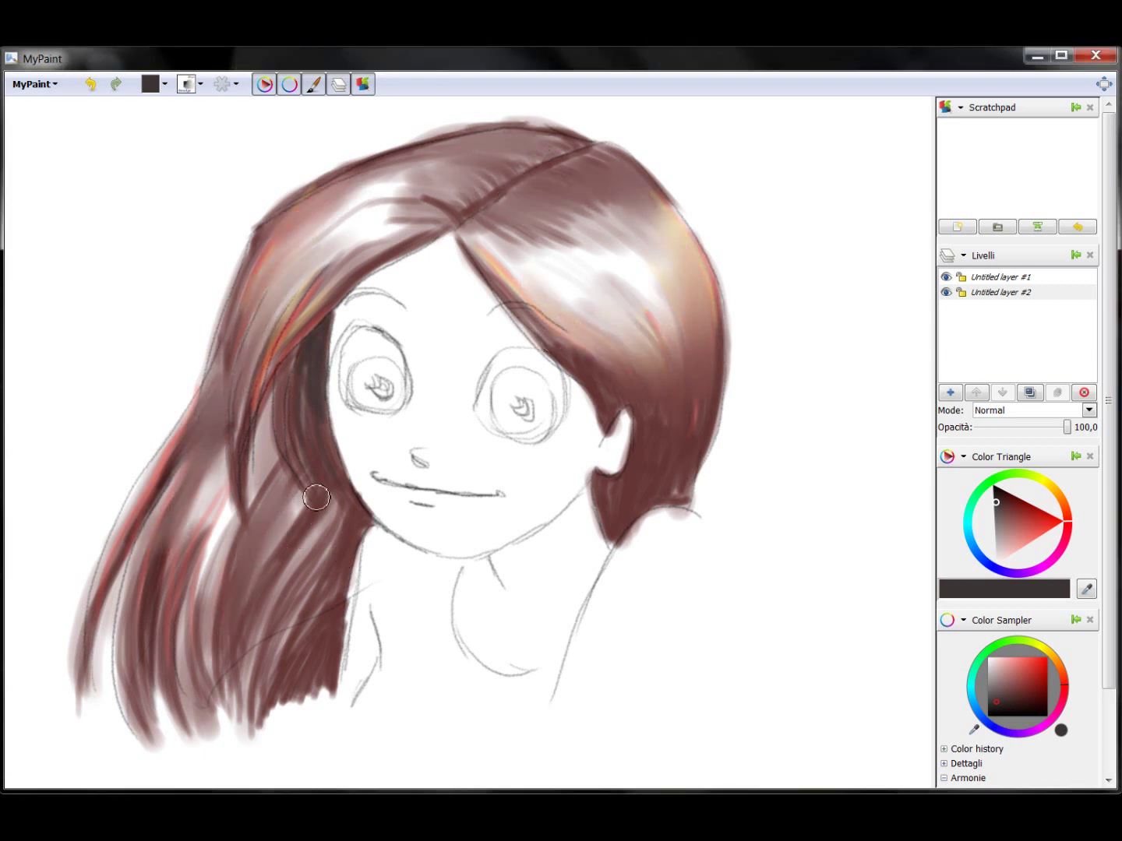
pyautogui.moveTo(296, 536); pyautogui.dragTo(257, 709)
pyautogui.moveTo(222, 593); pyautogui.dragTo(180, 728)
pyautogui.moveTo(299, 347); pyautogui.dragTo(304, 471)
pyautogui.moveTo(249, 369); pyautogui.dragTo(226, 510)
# Step: Return to the paint brush and add a new layer above the hair layer for the skin
pyautogui.press('1')
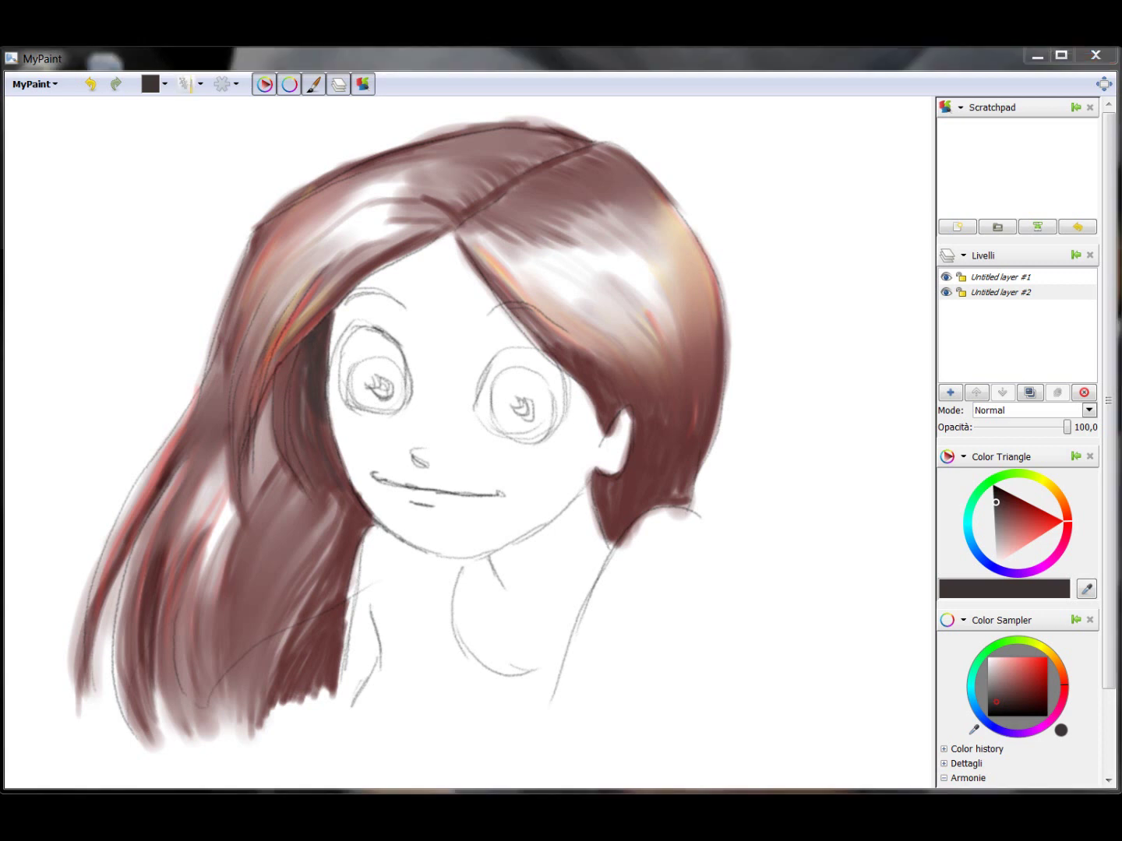
pyautogui.press('Insert')
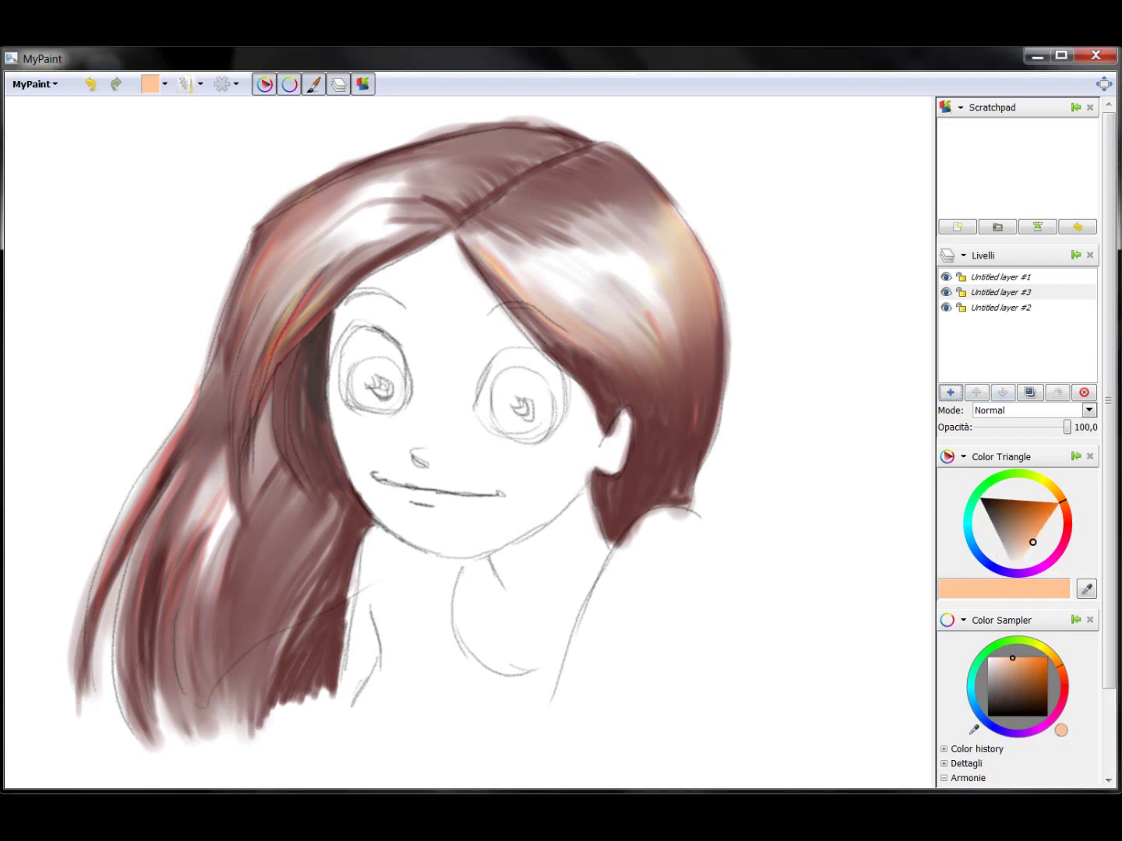
pyautogui.moveTo(362, 321)
pyautogui.mouseDown()
pyautogui.moveTo(417, 354)
pyautogui.moveTo(419, 390)
pyautogui.mouseUp()
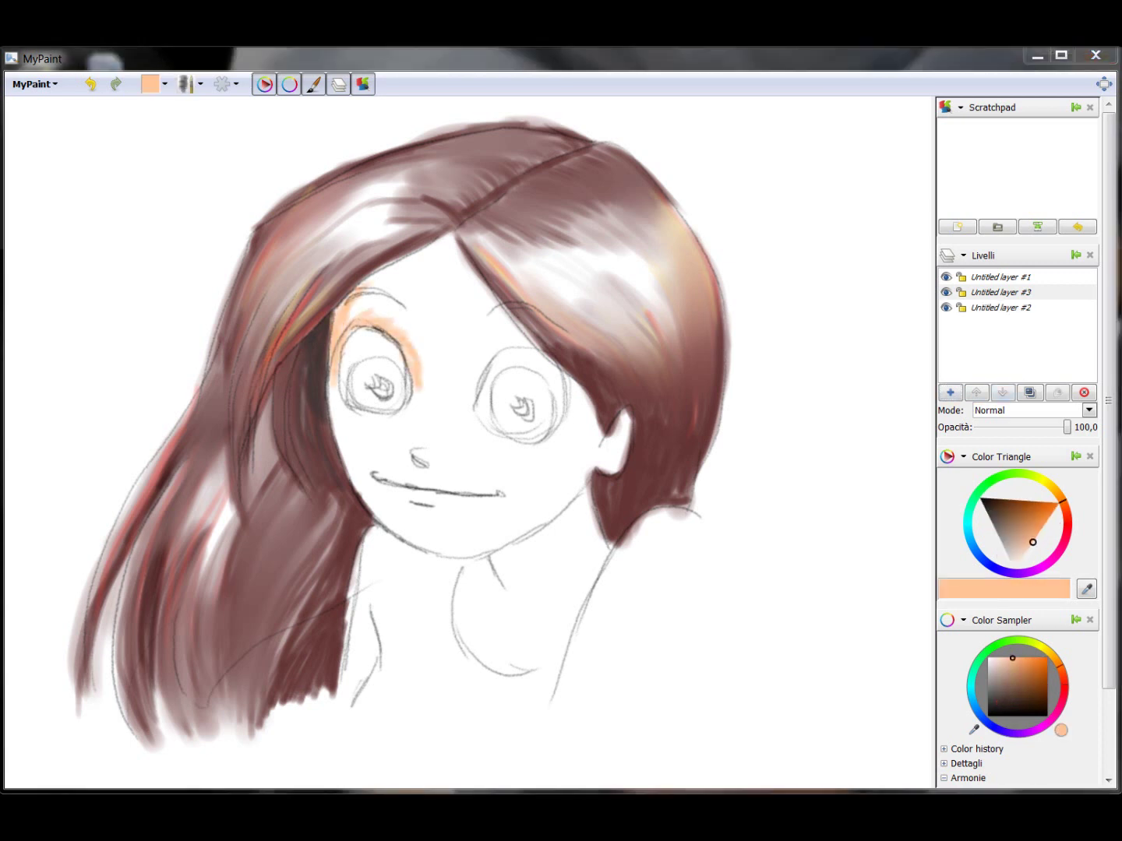
pyautogui.moveTo(413, 320)
pyautogui.mouseDown()
pyautogui.moveTo(459, 413)
pyautogui.moveTo(479, 257)
pyautogui.moveTo(355, 312)
pyautogui.moveTo(468, 318)
pyautogui.mouseUp()
pyautogui.press('Delete')
# Step: Move the skin layer below the hair layer and paint the face in pale peach, leaving the eyes white
pyautogui.click(1025, 553)
pyautogui.moveTo(425, 264)
pyautogui.mouseDown()
pyautogui.moveTo(348, 319)
pyautogui.moveTo(436, 417)
pyautogui.mouseUp()
pyautogui.moveTo(459, 304)
pyautogui.mouseDown()
pyautogui.moveTo(444, 421)
pyautogui.moveTo(467, 269)
pyautogui.moveTo(506, 311)
pyautogui.mouseUp()
pyautogui.click(1002, 392)
pyautogui.moveTo(343, 417)
pyautogui.mouseDown()
pyautogui.moveTo(374, 432)
pyautogui.moveTo(351, 498)
pyautogui.moveTo(523, 437)
pyautogui.mouseUp()
pyautogui.moveTo(475, 390); pyautogui.dragTo(585, 500)
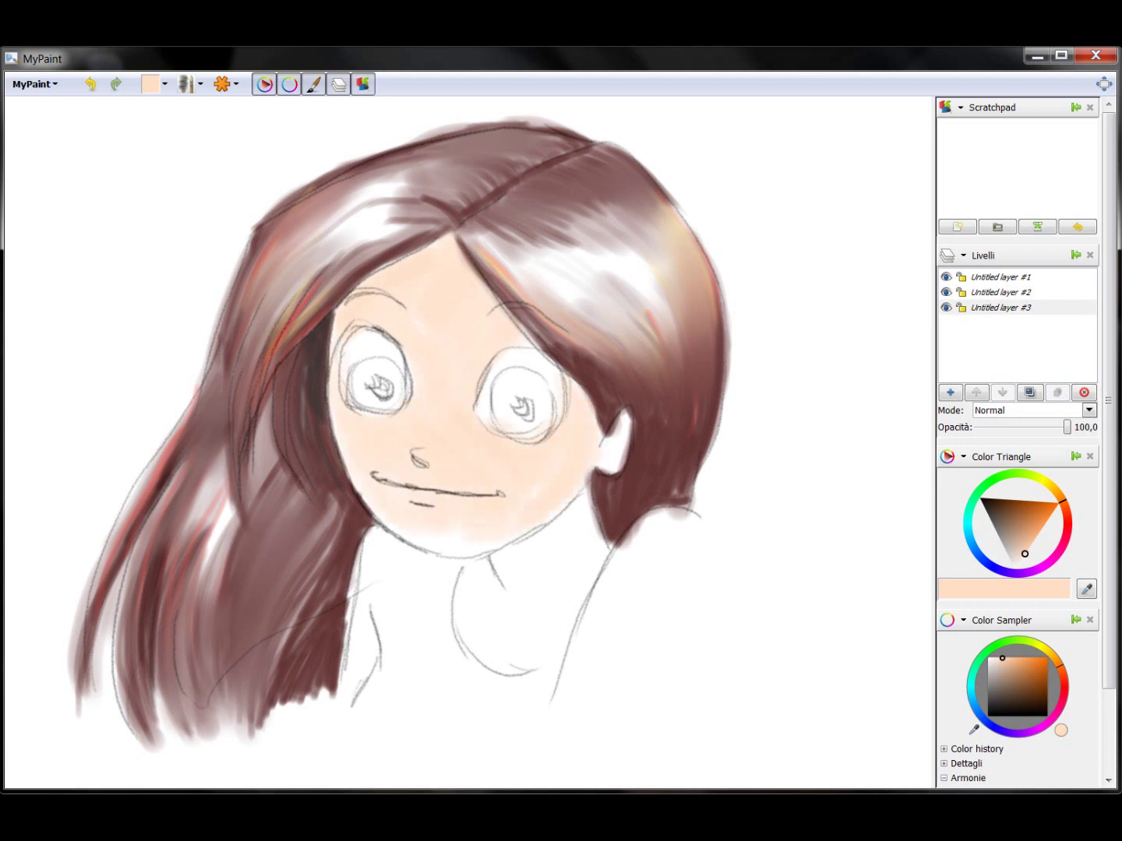
# Step: Fill the chin, ear, neck and upper chest with the same pale peach
pyautogui.moveTo(374, 514); pyautogui.dragTo(492, 545)
pyautogui.moveTo(614, 429); pyautogui.dragTo(569, 592)
pyautogui.moveTo(546, 530); pyautogui.dragTo(483, 655)
pyautogui.moveTo(592, 581); pyautogui.dragTo(468, 663)
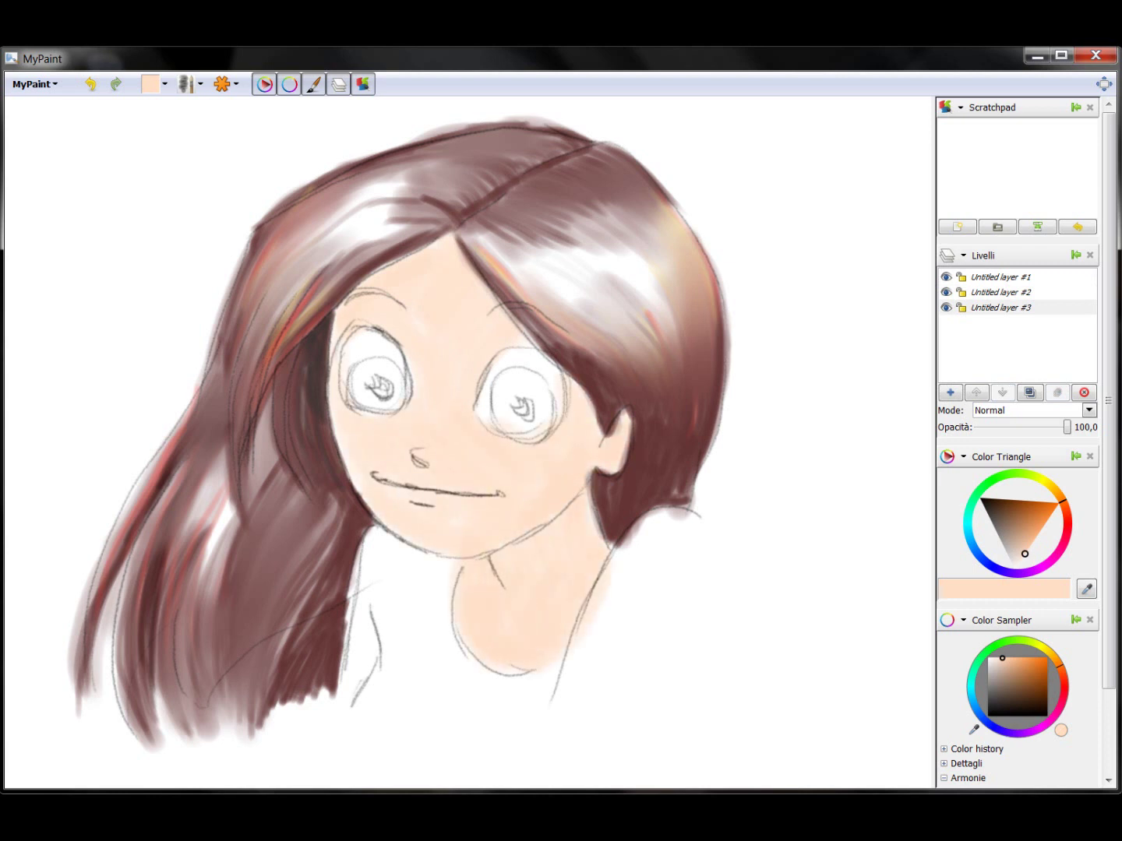
# Step: Shade the inner eye sockets, the nose and the neck below the jaw with a tan tone
pyautogui.press('2')
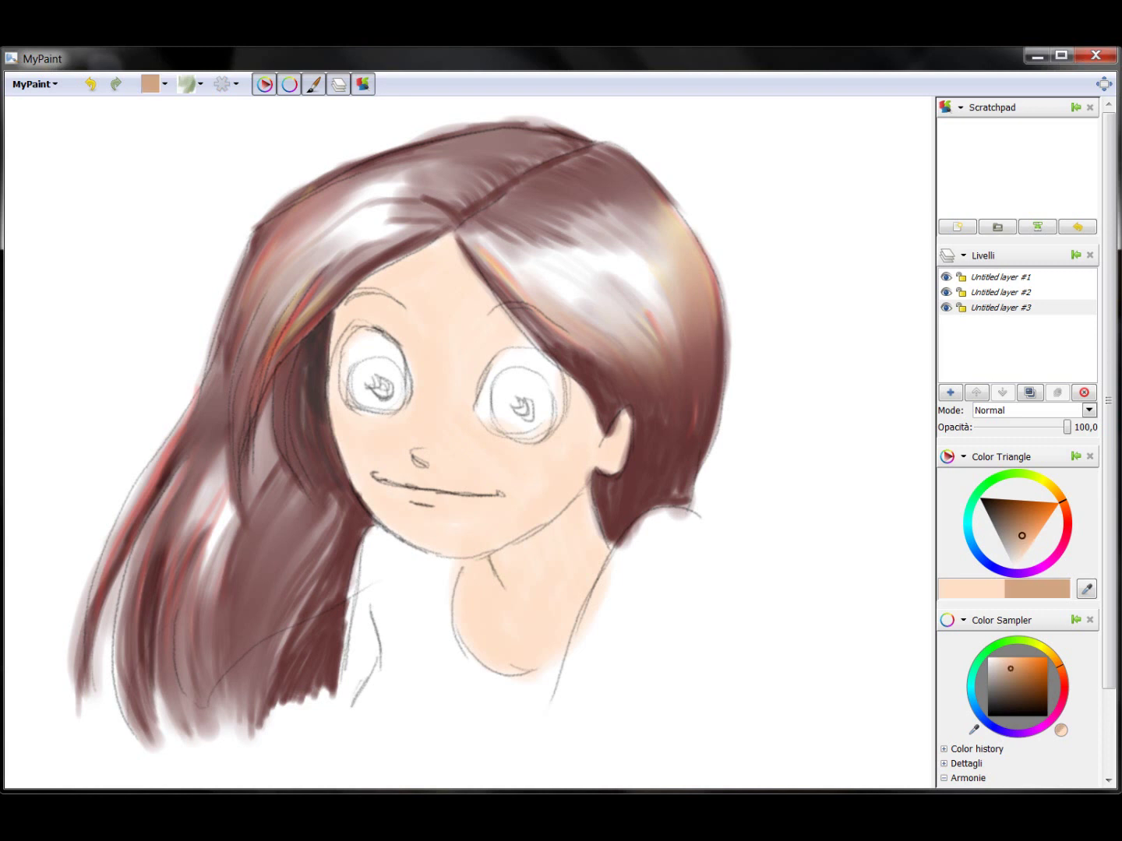
pyautogui.moveTo(386, 327); pyautogui.dragTo(417, 367)
pyautogui.moveTo(483, 354)
pyautogui.mouseDown()
pyautogui.moveTo(488, 397)
pyautogui.moveTo(529, 342)
pyautogui.moveTo(472, 417)
pyautogui.mouseUp()
pyautogui.moveTo(585, 500)
pyautogui.mouseDown()
pyautogui.moveTo(508, 585)
pyautogui.moveTo(565, 569)
pyautogui.mouseUp()
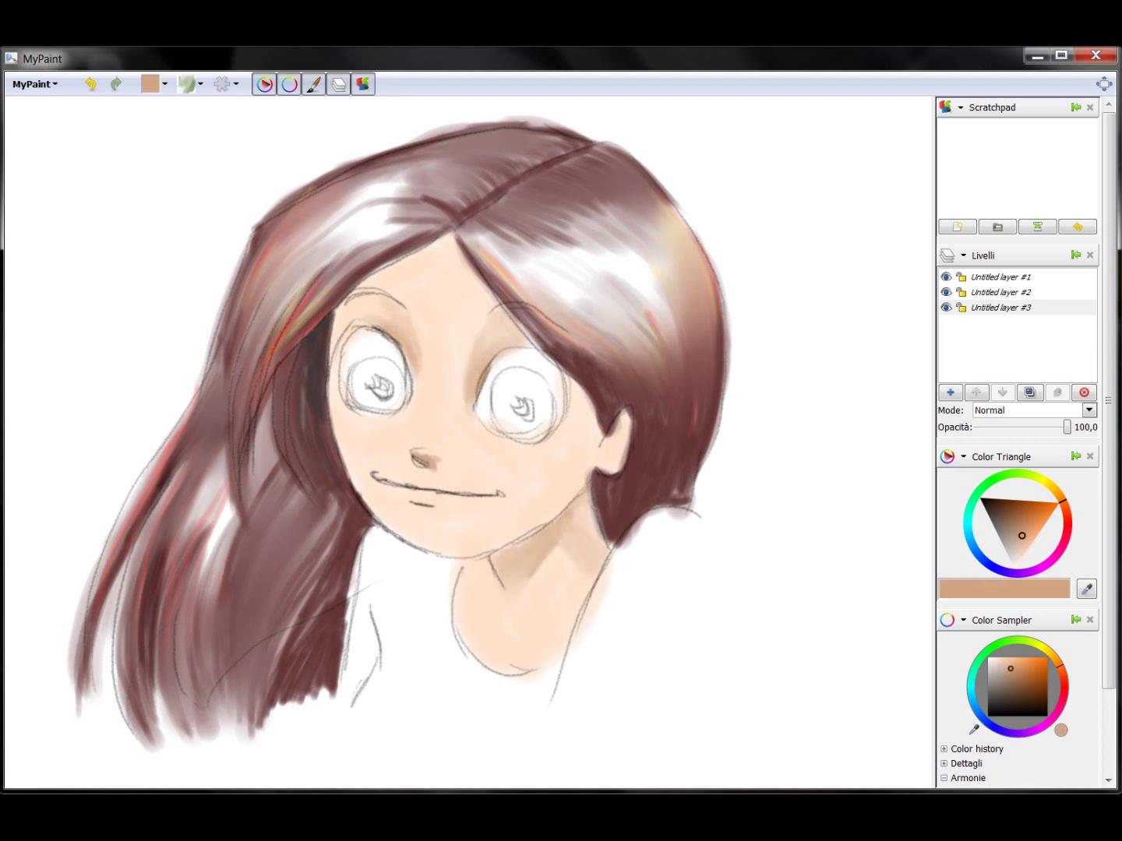
# Step: Shade the neck edge, jaw side, ear and forehead in tan, and dab near-white highlights on the cheeks
pyautogui.moveTo(475, 564)
pyautogui.mouseDown()
pyautogui.moveTo(460, 631)
pyautogui.moveTo(468, 656)
pyautogui.mouseUp()
pyautogui.moveTo(585, 413)
pyautogui.mouseDown()
pyautogui.moveTo(537, 530)
pyautogui.moveTo(498, 554)
pyautogui.mouseUp()
pyautogui.moveTo(628, 417); pyautogui.dragTo(604, 472)
pyautogui.moveTo(369, 290)
pyautogui.mouseDown()
pyautogui.moveTo(349, 310)
pyautogui.moveTo(440, 242)
pyautogui.mouseUp()
pyautogui.moveTo(389, 305); pyautogui.dragTo(335, 424)
pyautogui.click(1018, 565)
pyautogui.moveTo(477, 453); pyautogui.dragTo(508, 448)
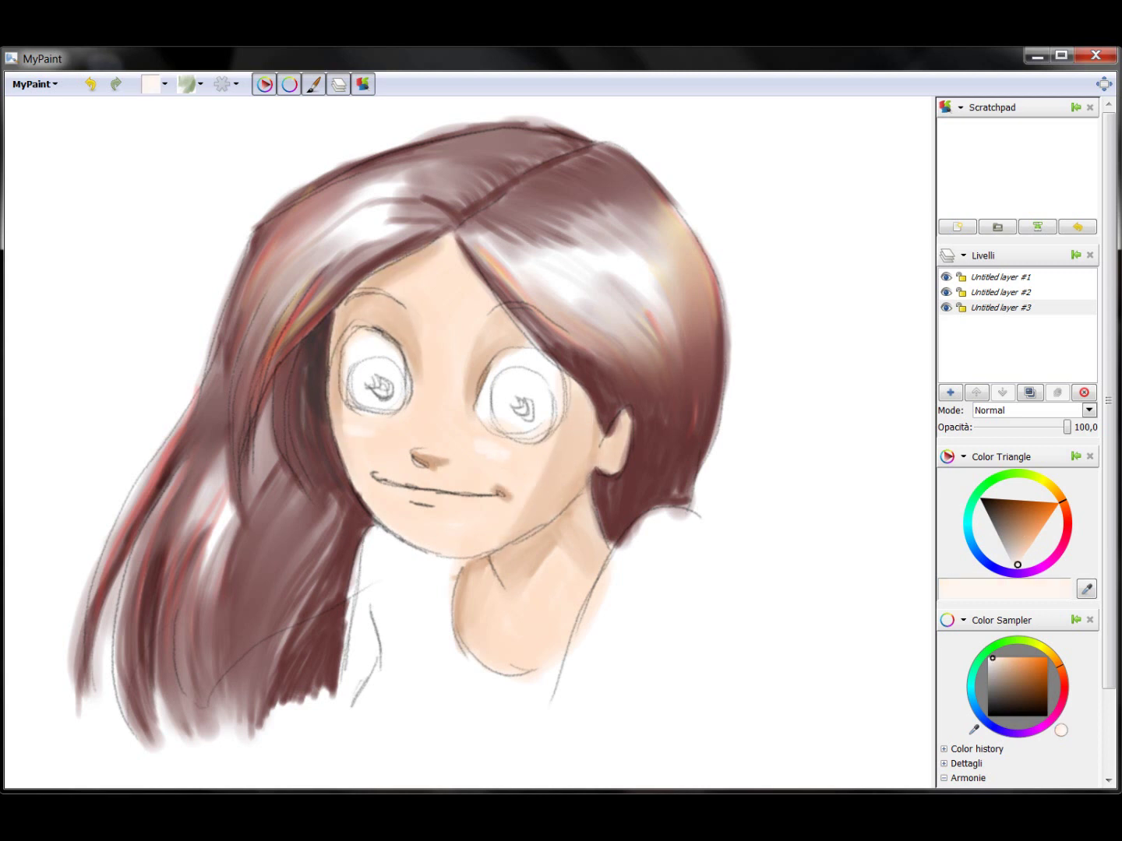
# Step: Deepen the shadows on the jaw side, neck, ear and around both eyes with a darker tan
pyautogui.click(1020, 532)
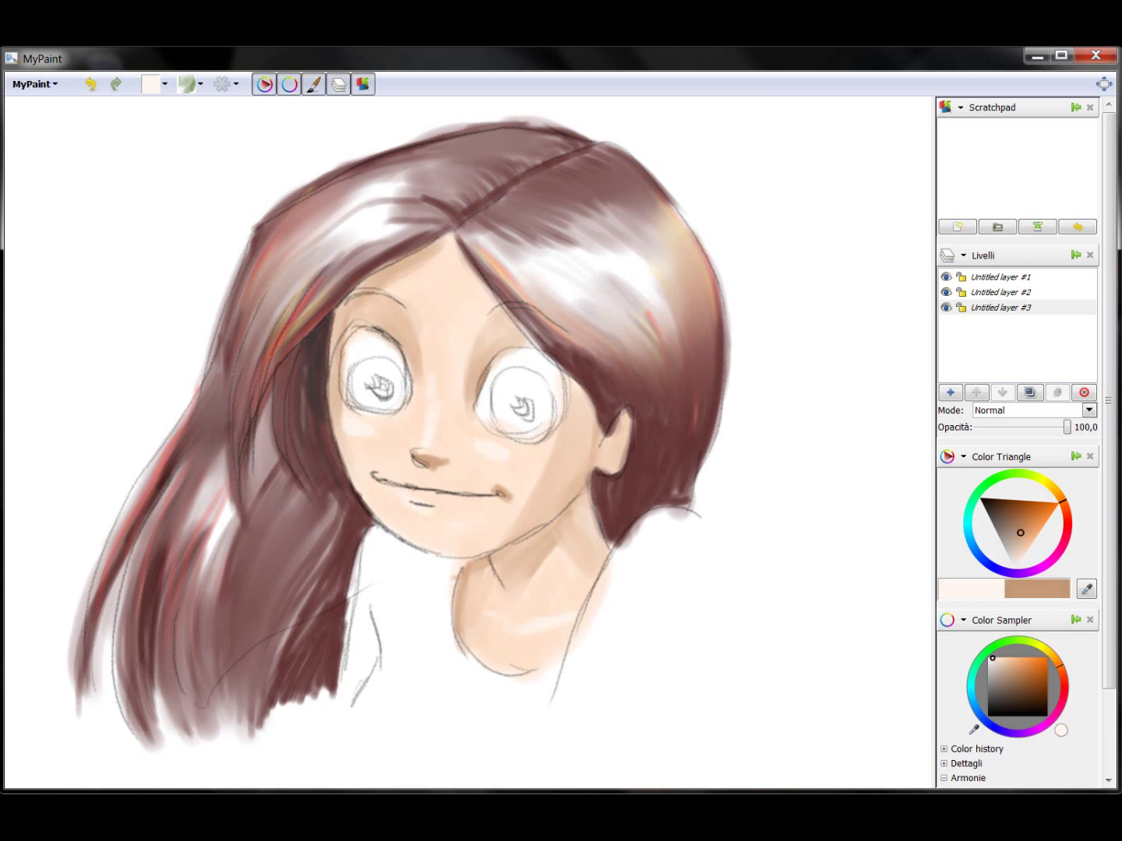
pyautogui.moveTo(599, 398); pyautogui.dragTo(578, 502)
pyautogui.moveTo(580, 440); pyautogui.dragTo(529, 526)
pyautogui.moveTo(596, 500); pyautogui.dragTo(577, 578)
pyautogui.moveTo(588, 510); pyautogui.dragTo(529, 558)
pyautogui.moveTo(491, 312); pyautogui.dragTo(471, 406)
pyautogui.hotkey('ctrl', 'z')
pyautogui.moveTo(596, 413)
pyautogui.mouseDown()
pyautogui.moveTo(561, 506)
pyautogui.moveTo(599, 472)
pyautogui.mouseUp()
pyautogui.moveTo(424, 347); pyautogui.dragTo(403, 401)
pyautogui.moveTo(421, 310); pyautogui.dragTo(407, 402)
pyautogui.moveTo(345, 343)
pyautogui.mouseDown()
pyautogui.moveTo(329, 448)
pyautogui.moveTo(388, 311)
pyautogui.moveTo(456, 235)
pyautogui.moveTo(523, 327)
pyautogui.mouseUp()
# Step: Blend the skin shading around the eyes and on the neck with the blending brush
pyautogui.press('2')
pyautogui.moveTo(421, 324); pyautogui.dragTo(418, 403)
pyautogui.moveTo(462, 347); pyautogui.dragTo(471, 406)
pyautogui.moveTo(568, 537); pyautogui.dragTo(532, 585)
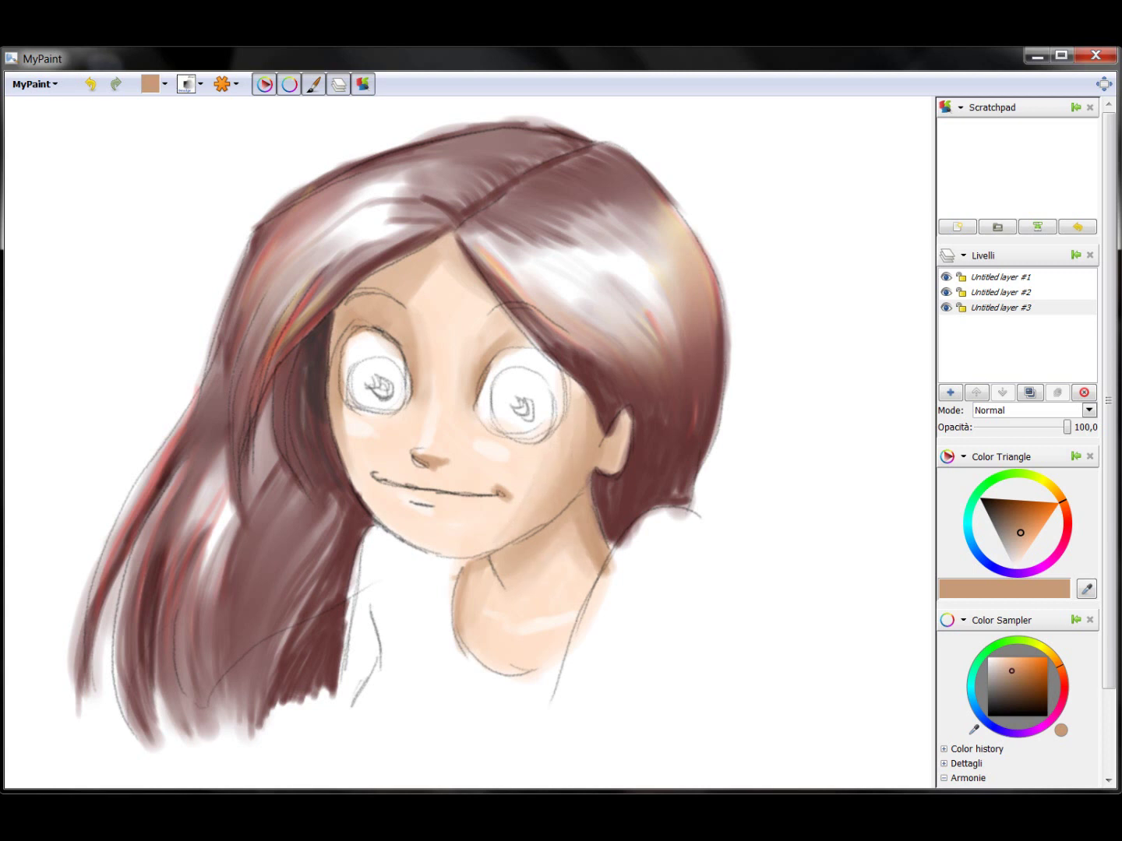
# Step: Paint salmon-pink blush on both cheeks and switch to the blending brush to soften it
pyautogui.press('1')
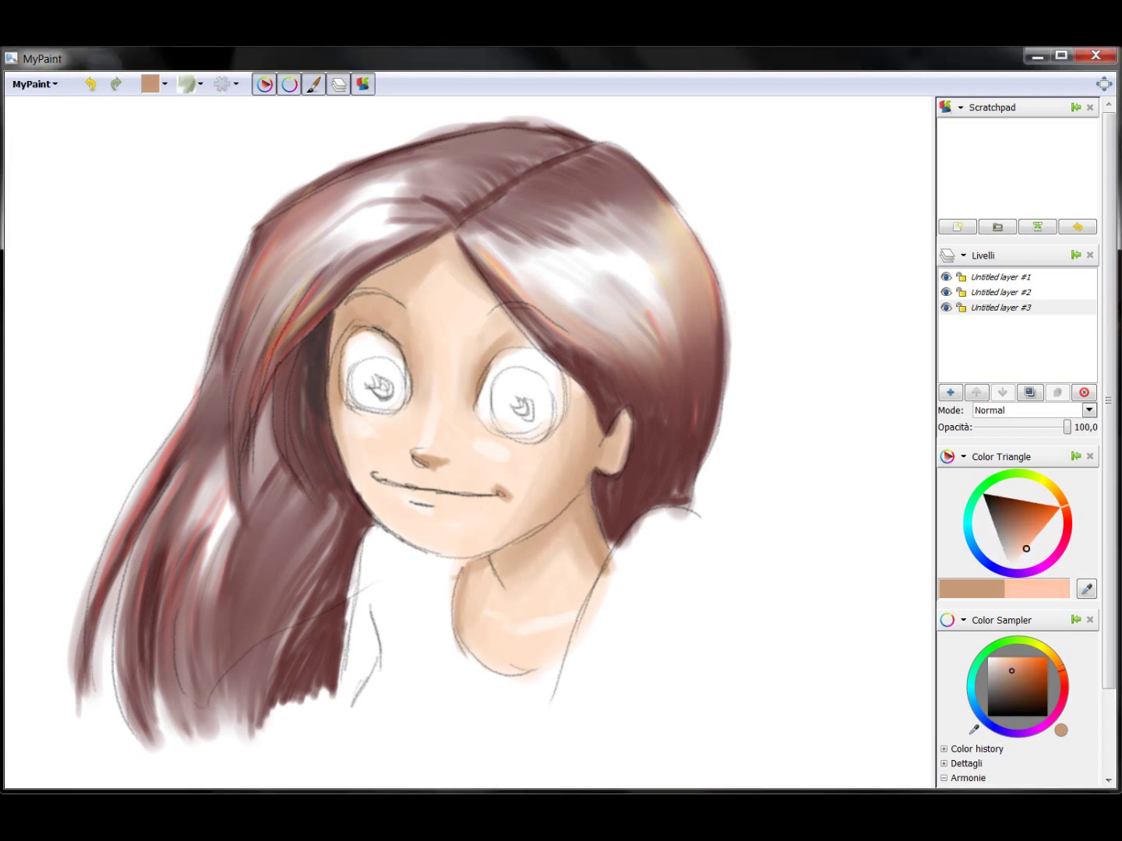
pyautogui.press('r')
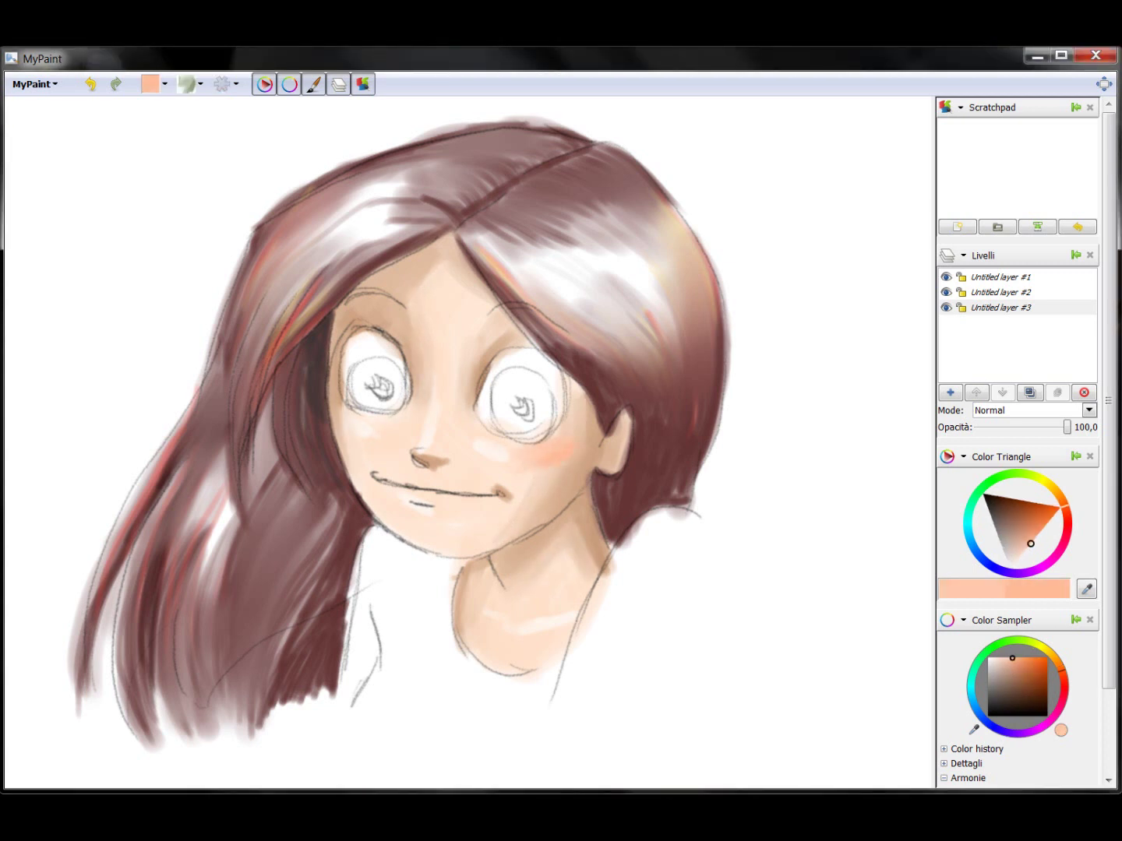
pyautogui.moveTo(389, 412); pyautogui.dragTo(420, 431)
pyautogui.press('2')
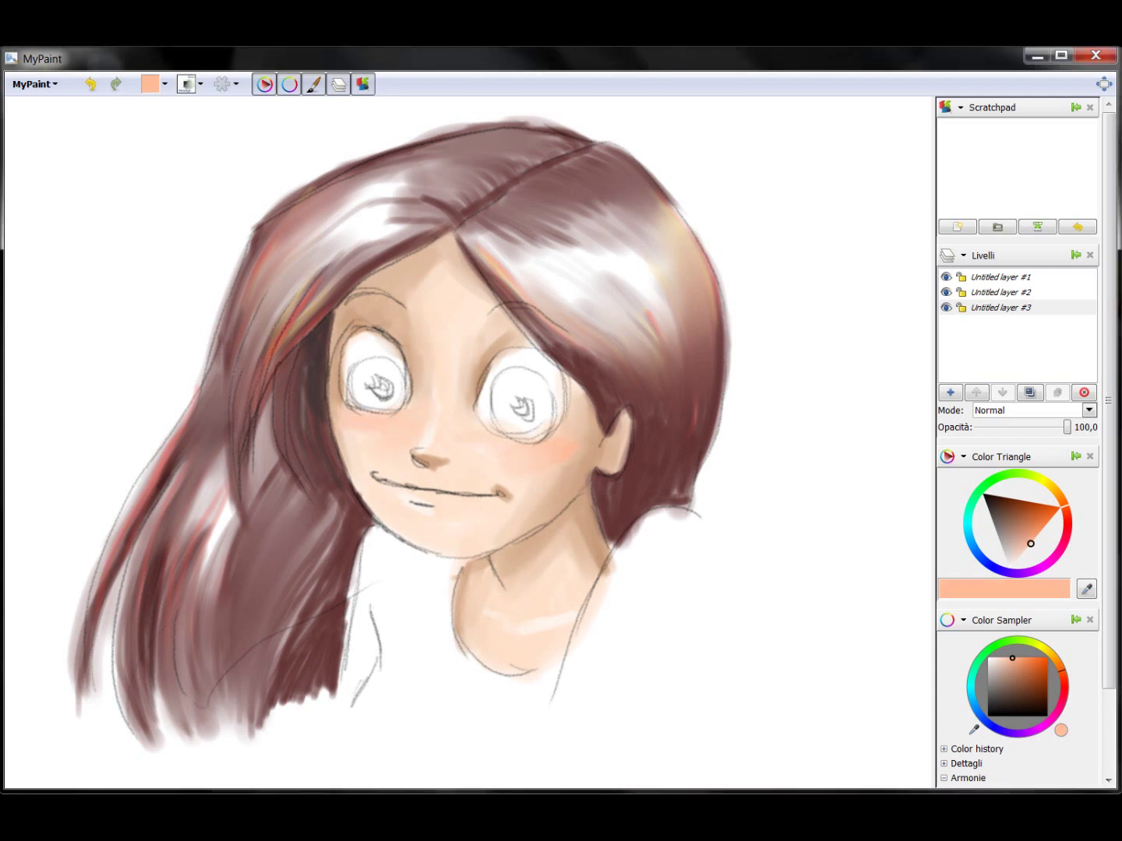
pyautogui.press('r')
pyautogui.press('3')
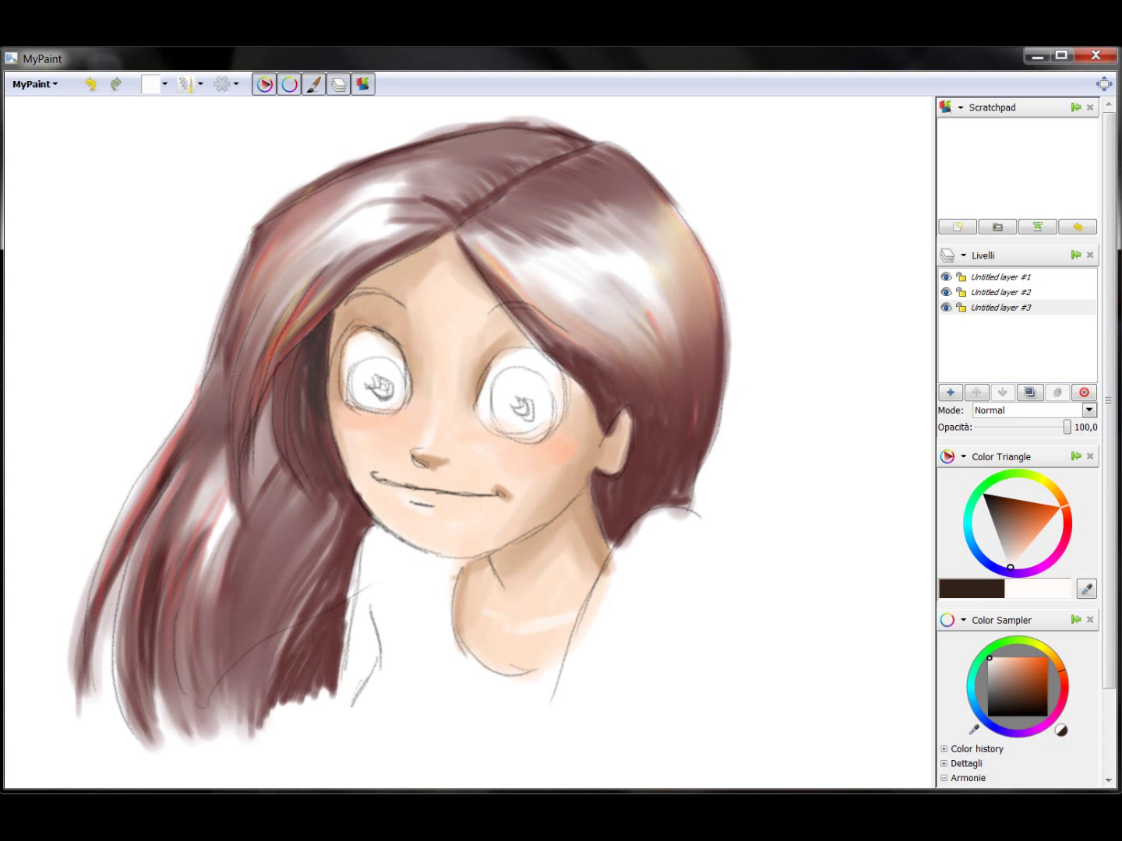
pyautogui.moveTo(483, 371); pyautogui.dragTo(482, 397)
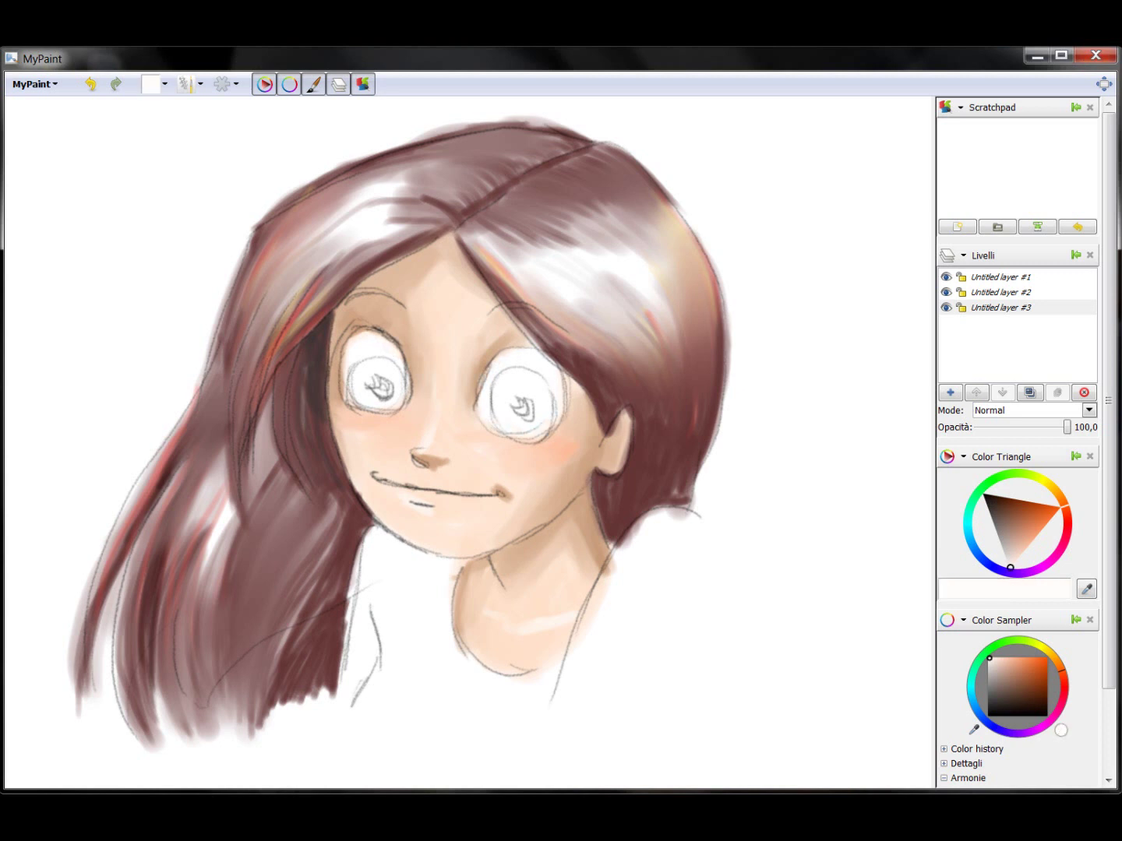
pyautogui.press('2')
pyautogui.moveTo(482, 358); pyautogui.dragTo(481, 401)
pyautogui.press('e')
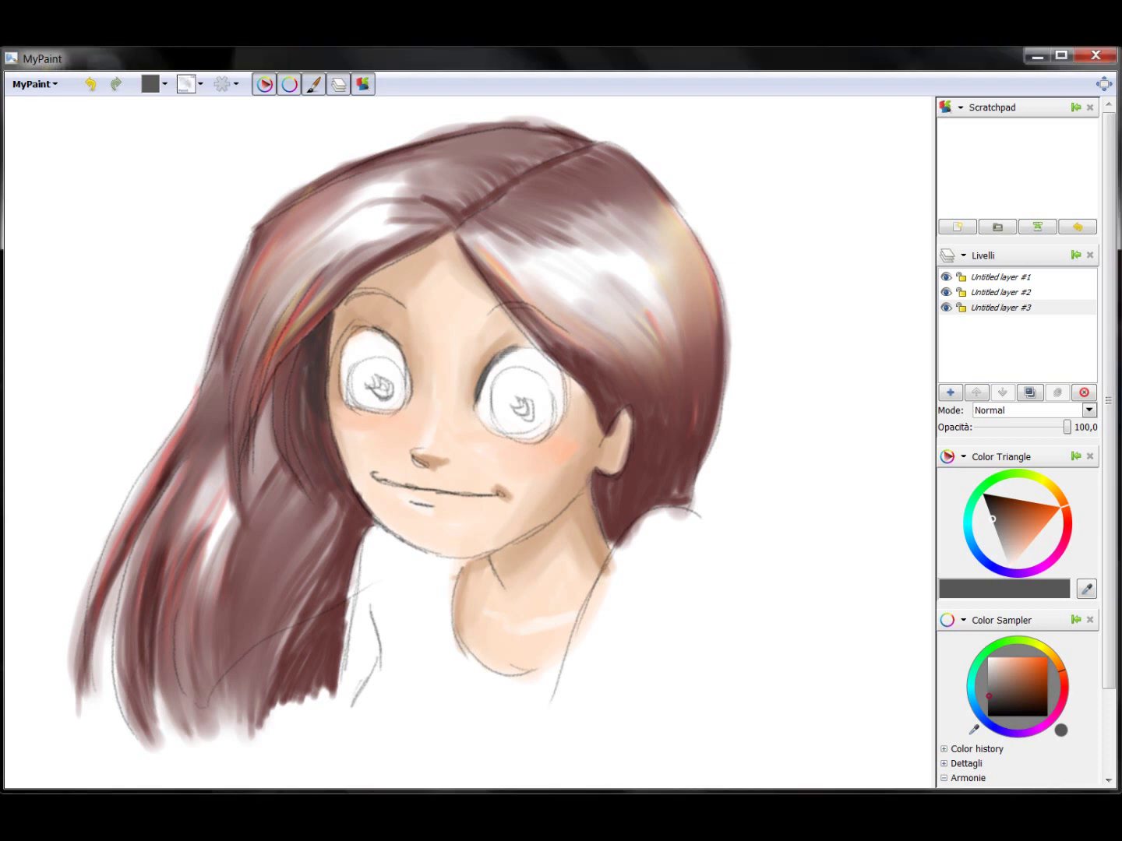
pyautogui.moveTo(565, 362); pyautogui.dragTo(478, 402)
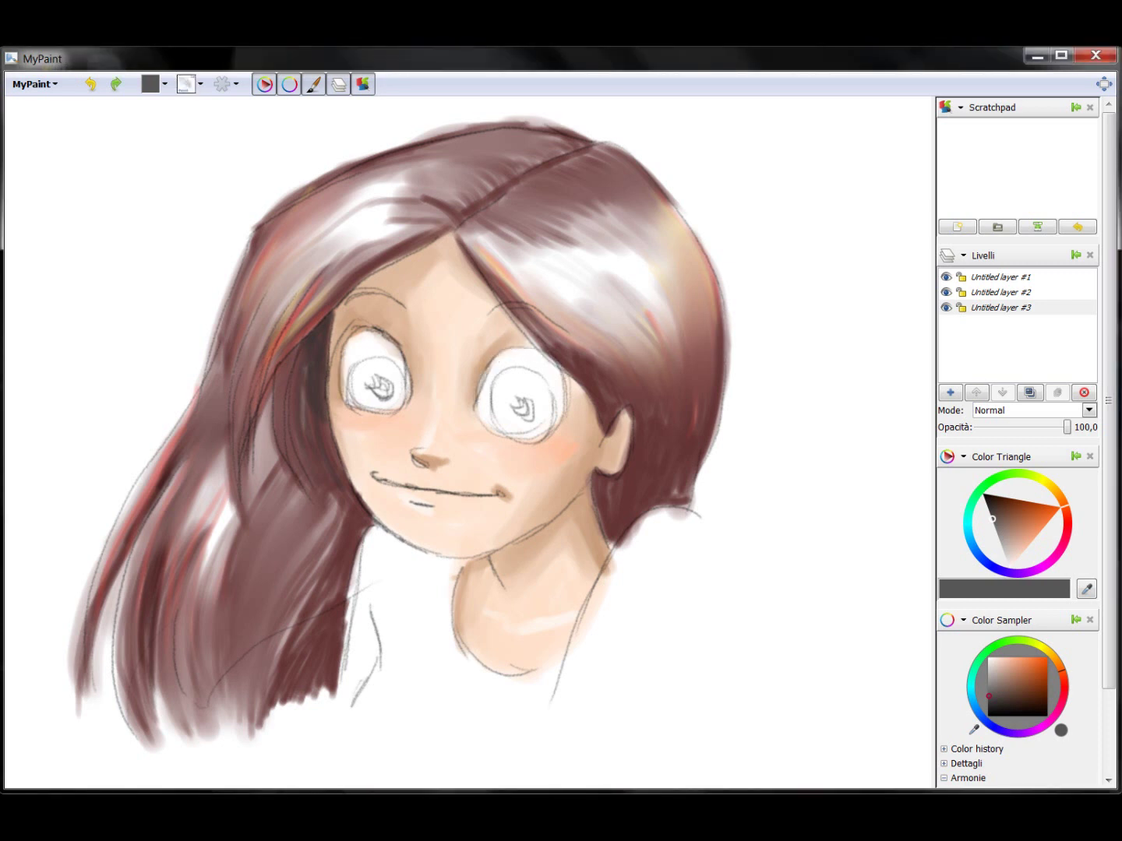
pyautogui.press('e')
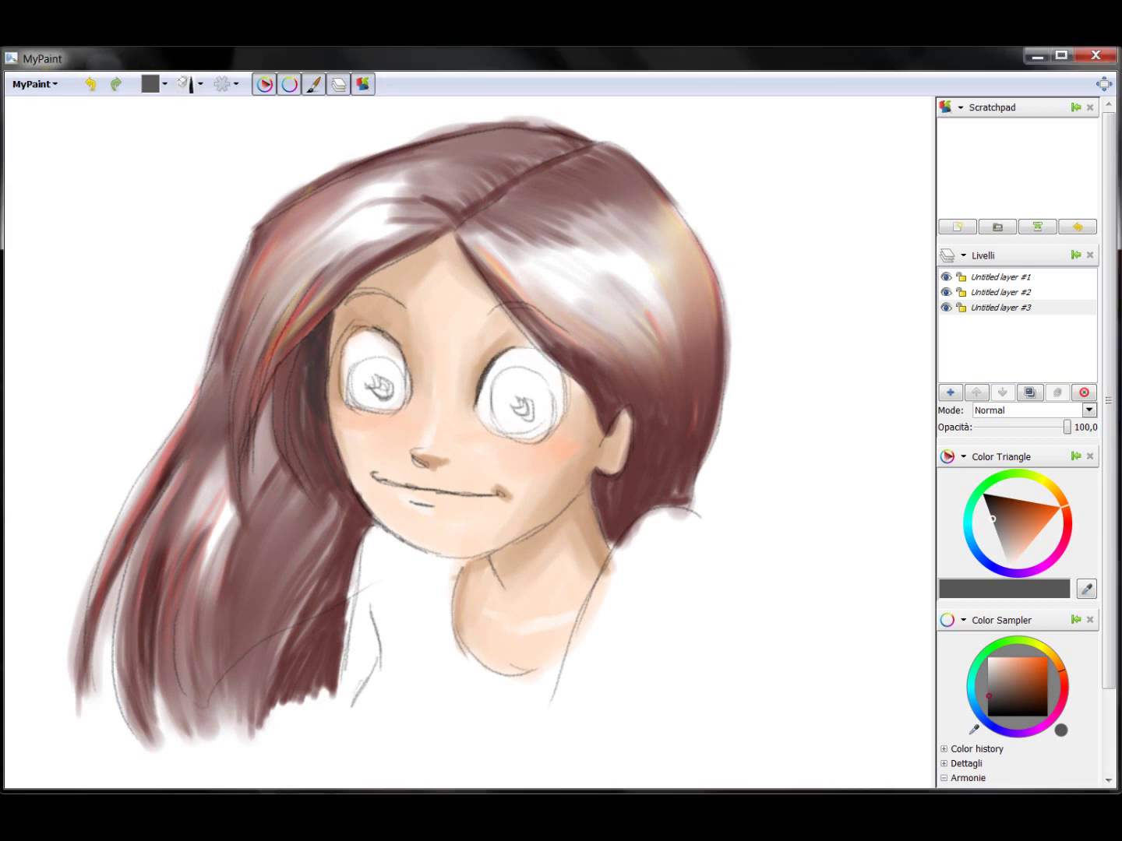
# Step: Outline both eyes in dark grey and trace the eyebrows and the mouth line in the same colour
pyautogui.moveTo(518, 349); pyautogui.dragTo(479, 399)
pyautogui.press('e')
pyautogui.moveTo(515, 347); pyautogui.dragTo(569, 402)
pyautogui.moveTo(345, 384); pyautogui.dragTo(371, 326)
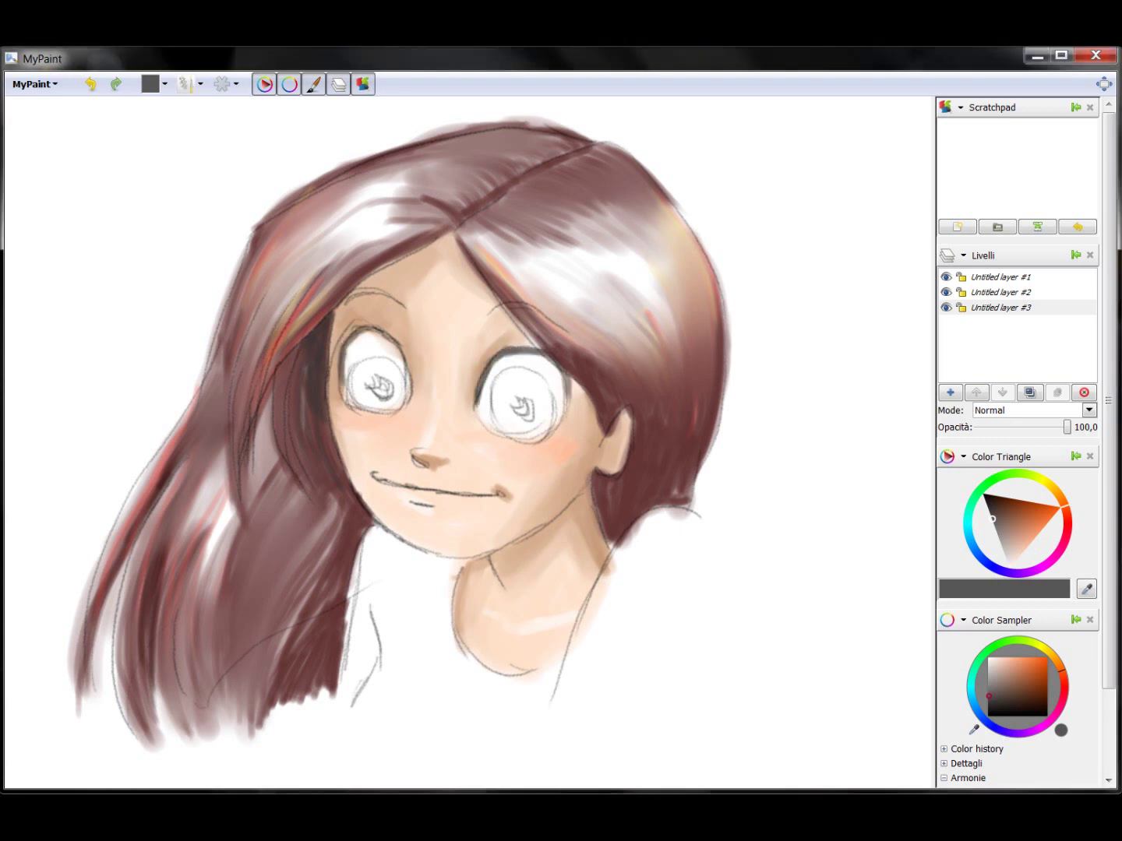
pyautogui.moveTo(342, 388); pyautogui.dragTo(399, 413)
pyautogui.moveTo(478, 419); pyautogui.dragTo(535, 441)
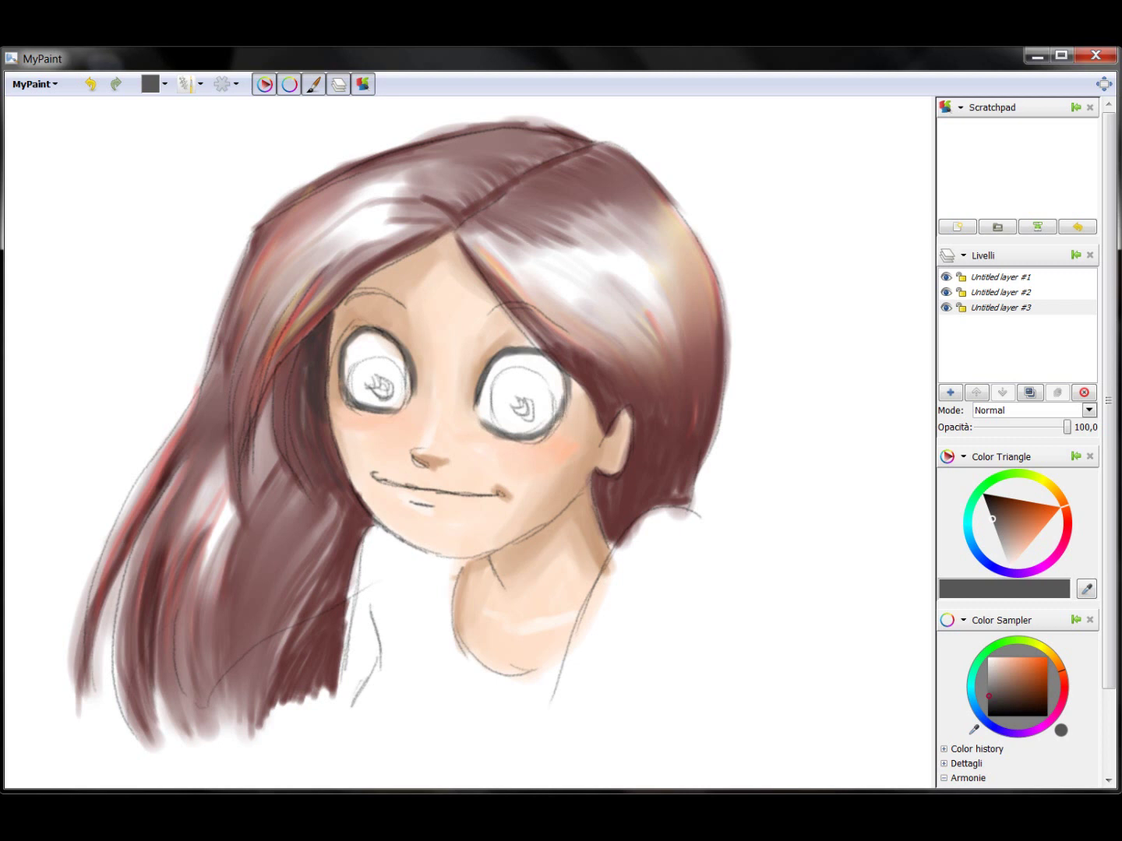
pyautogui.moveTo(378, 480); pyautogui.dragTo(505, 492)
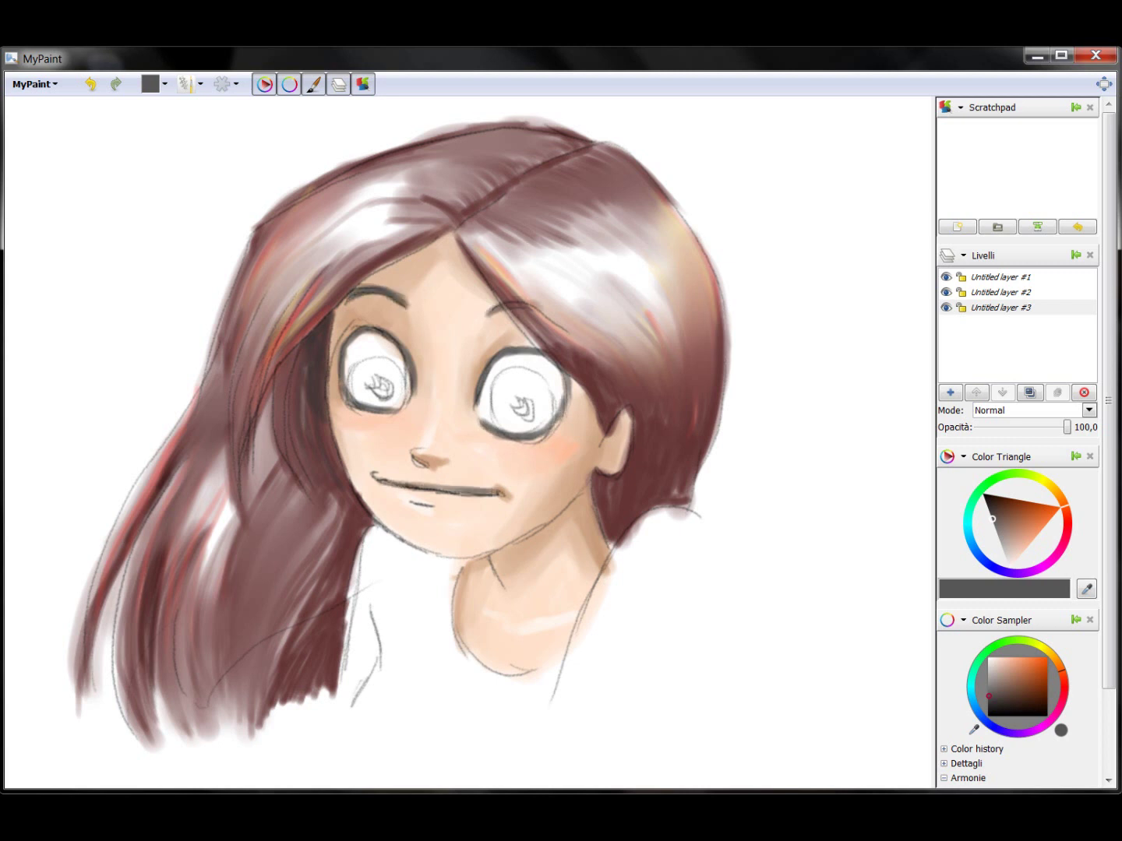
# Step: Hide the sketch layer #1 and paint both irises reddish brown on a new layer below layer #2
pyautogui.click(946, 277)
pyautogui.click(951, 392)
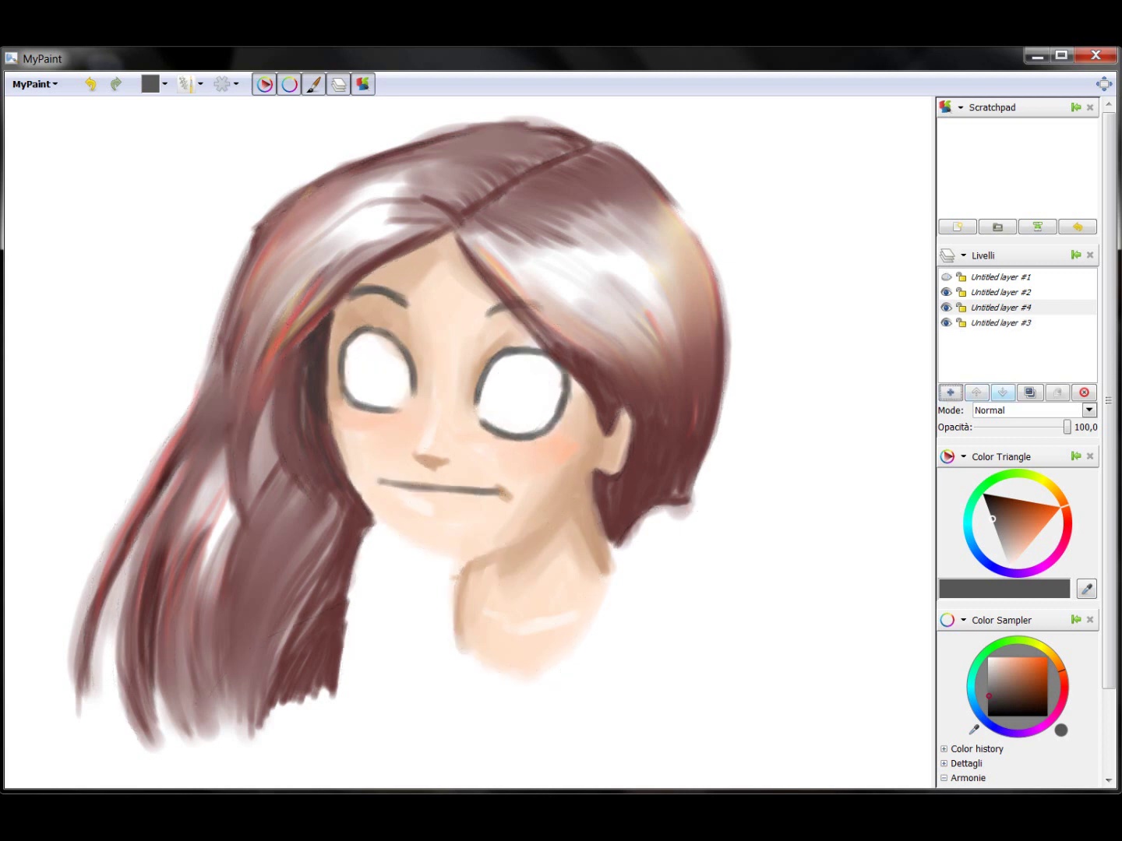
pyautogui.moveTo(514, 380)
pyautogui.mouseDown()
pyautogui.moveTo(536, 427)
pyautogui.moveTo(515, 398)
pyautogui.moveTo(539, 393)
pyautogui.mouseUp()
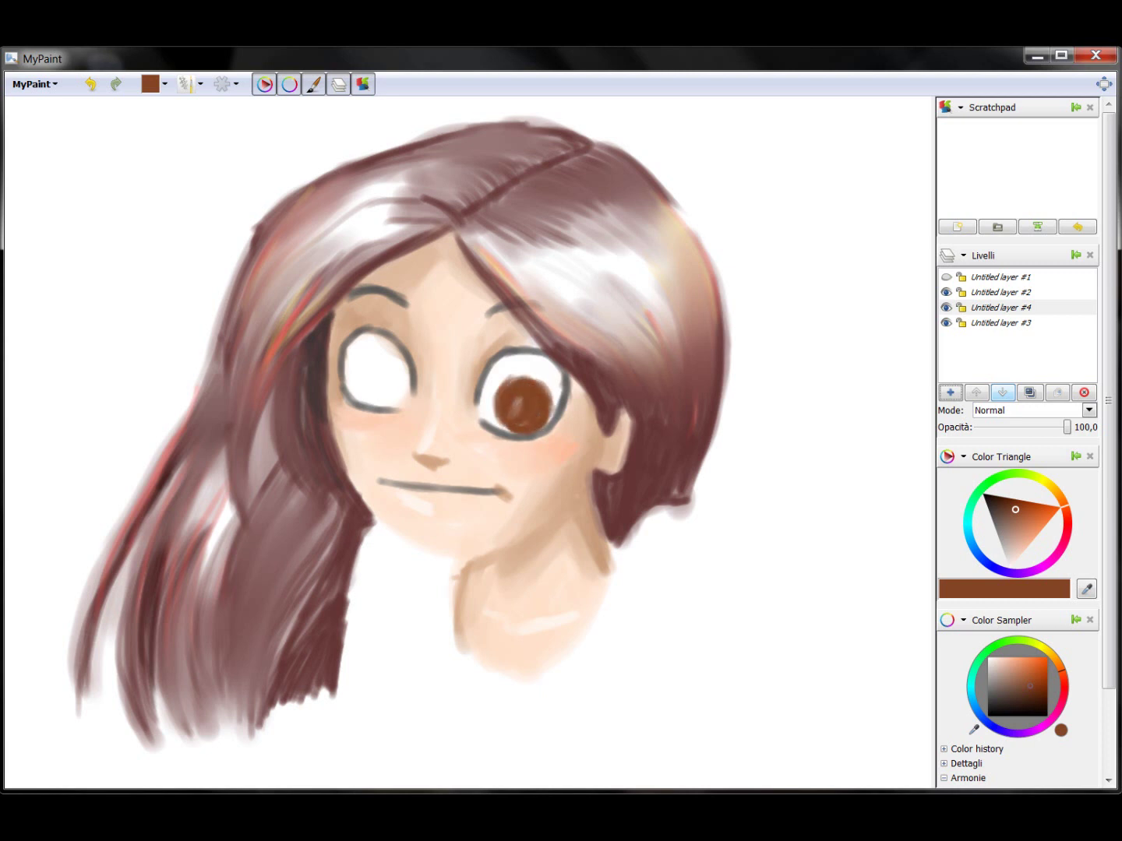
pyautogui.moveTo(393, 372)
pyautogui.mouseDown()
pyautogui.moveTo(367, 402)
pyautogui.moveTo(386, 382)
pyautogui.mouseUp()
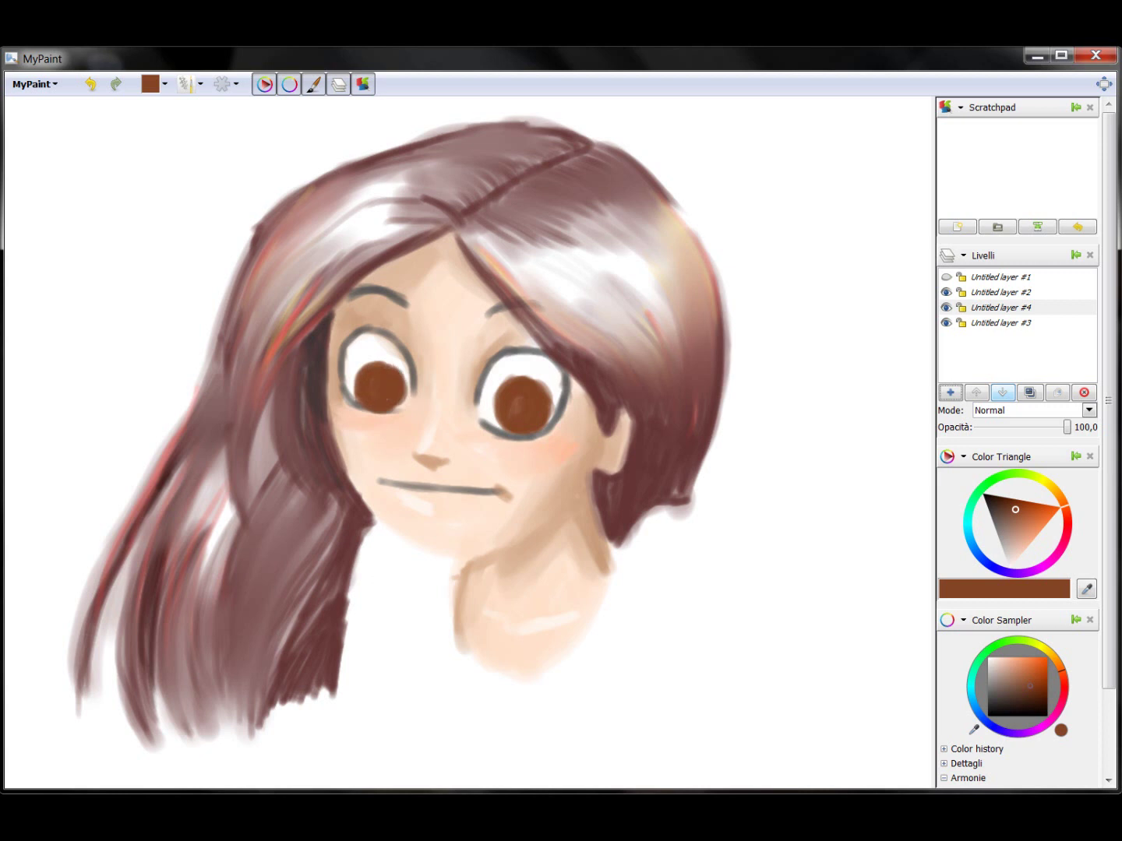
# Step: Paint lighter orange-brown rings and dark brown rims and pupils in both irises
pyautogui.press('r')
pyautogui.press('r')
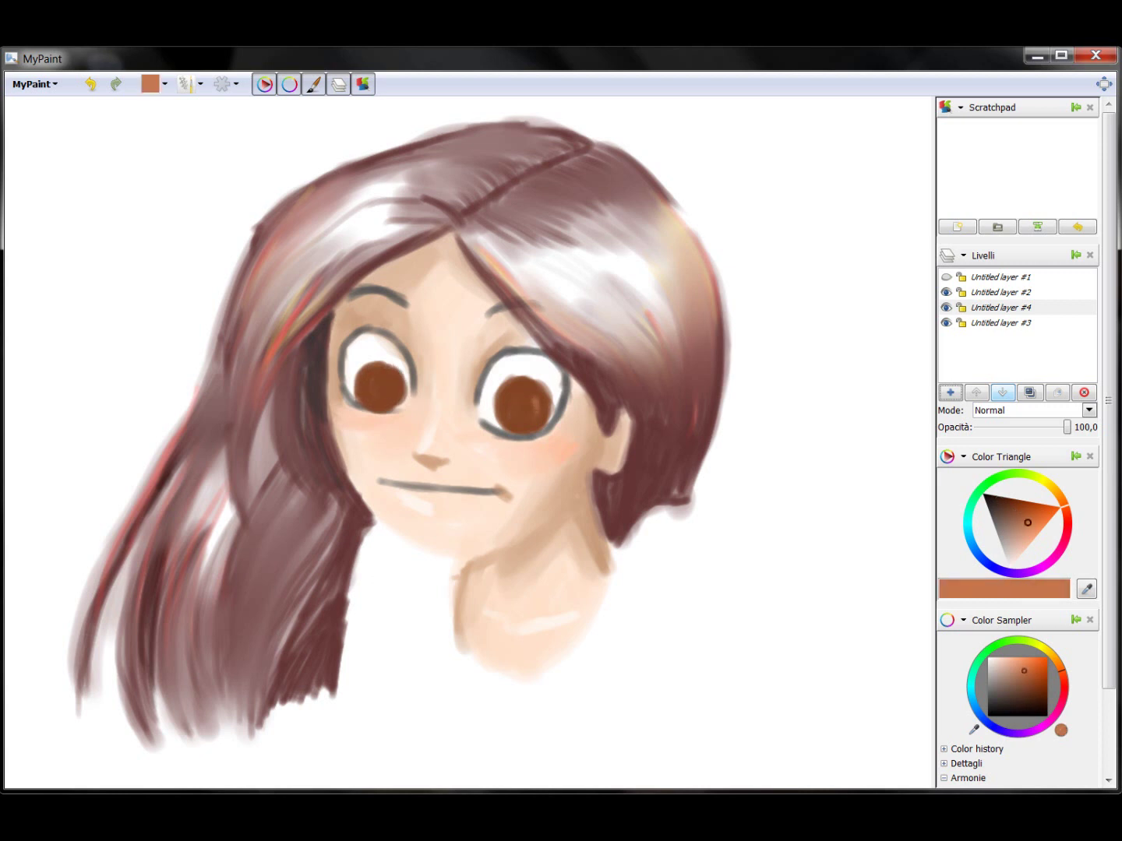
pyautogui.press('r')
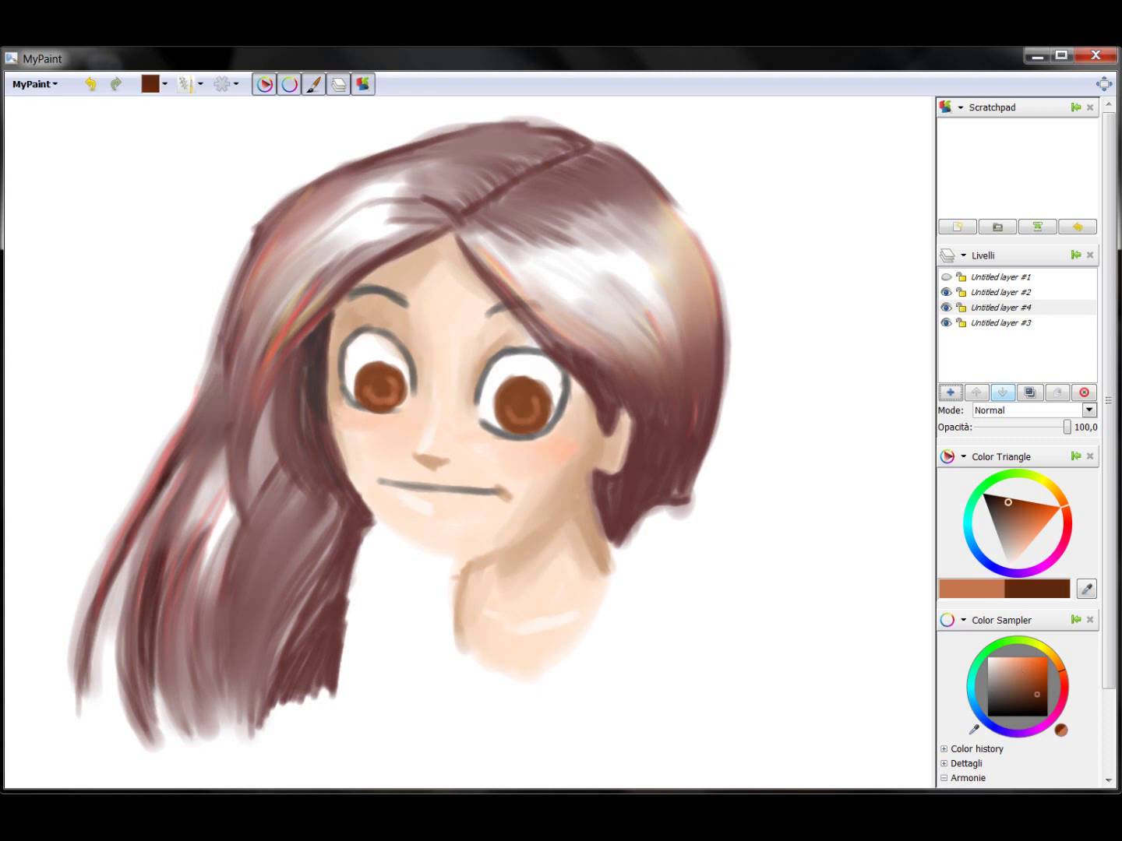
pyautogui.press('r')
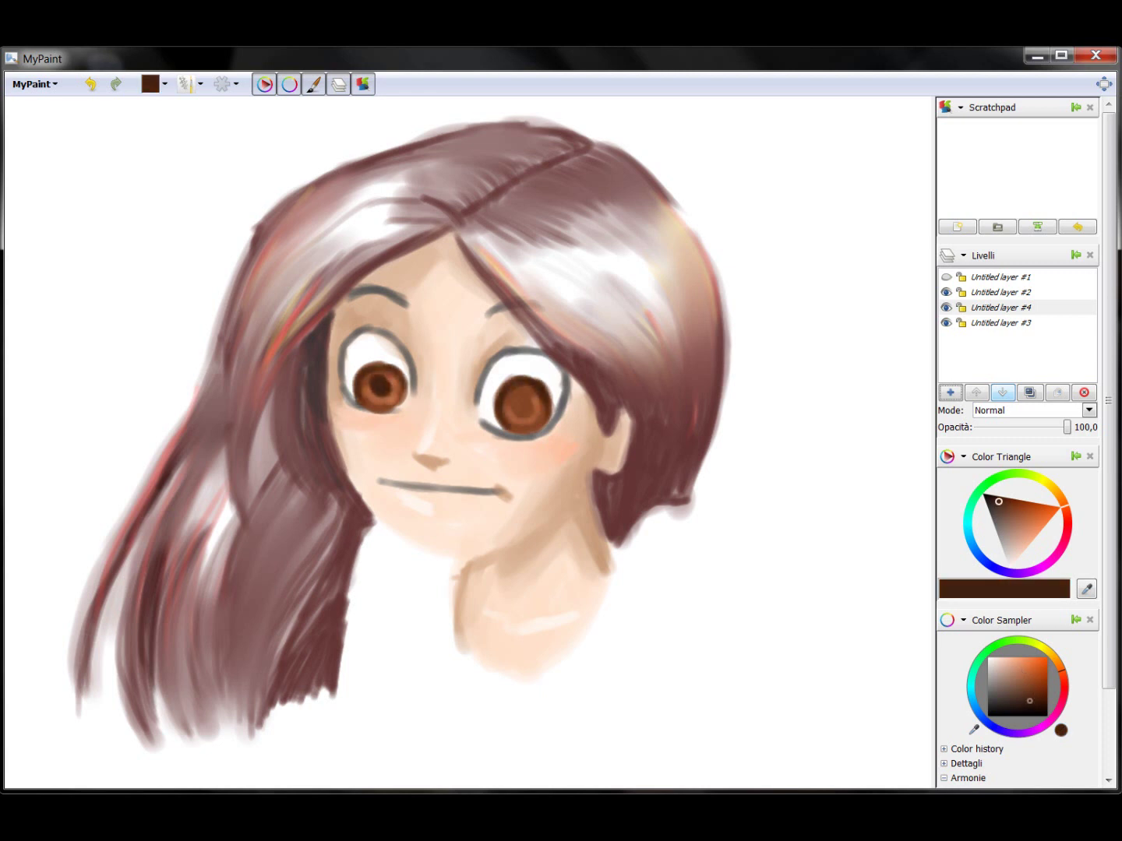
pyautogui.press('r')
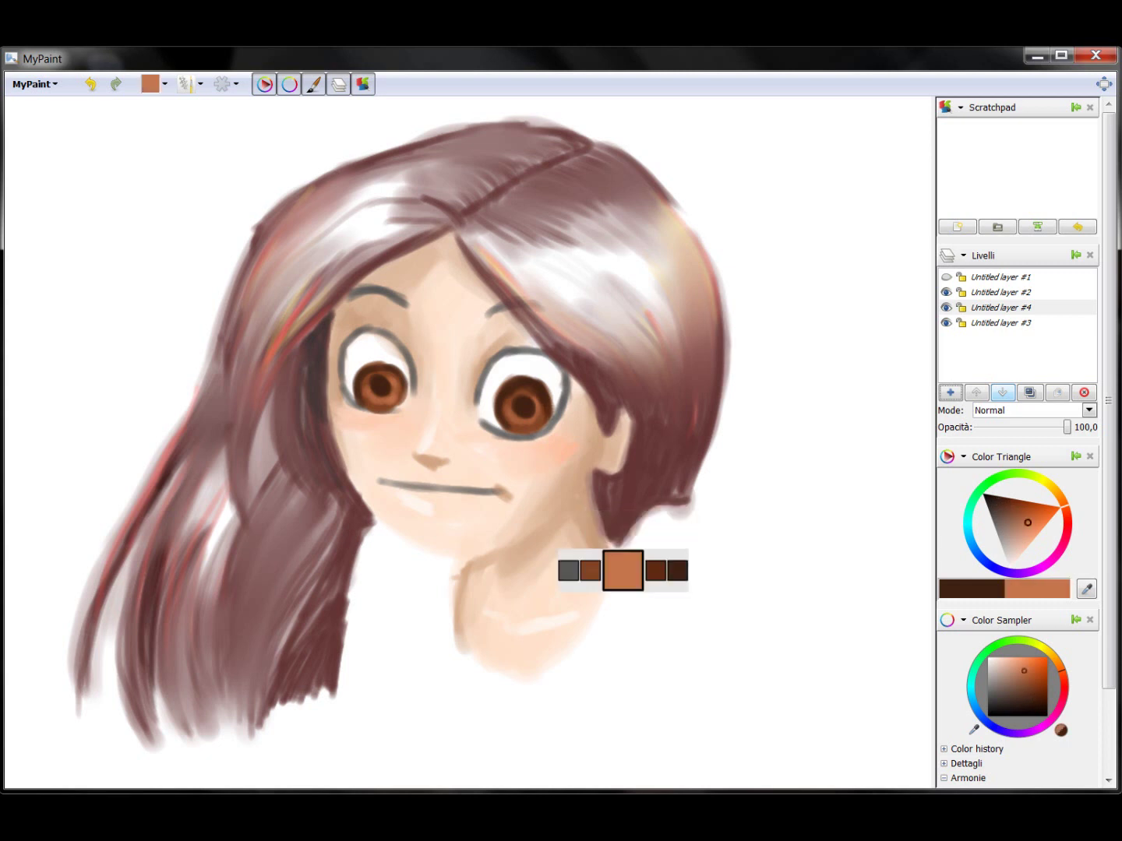
pyautogui.press('r')
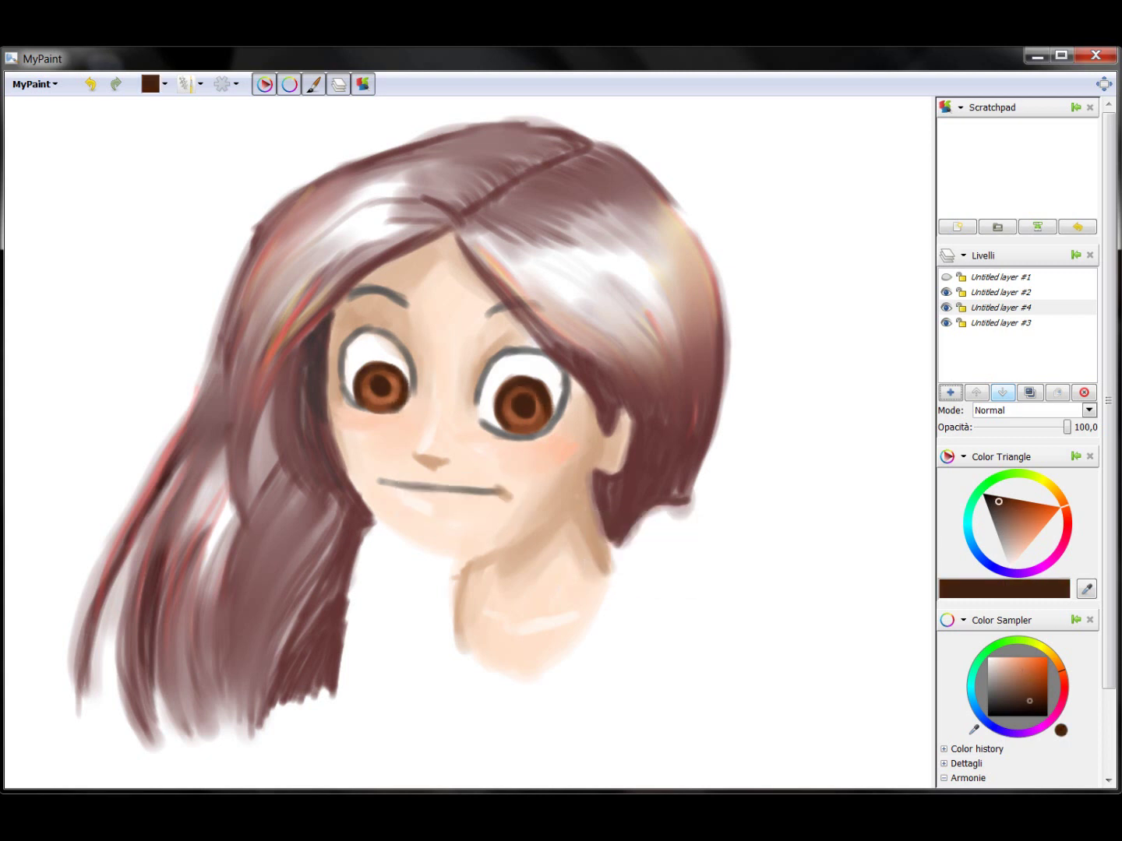
# Step: Deepen the pupils and the iris rims with a near-black brown
pyautogui.press('1')
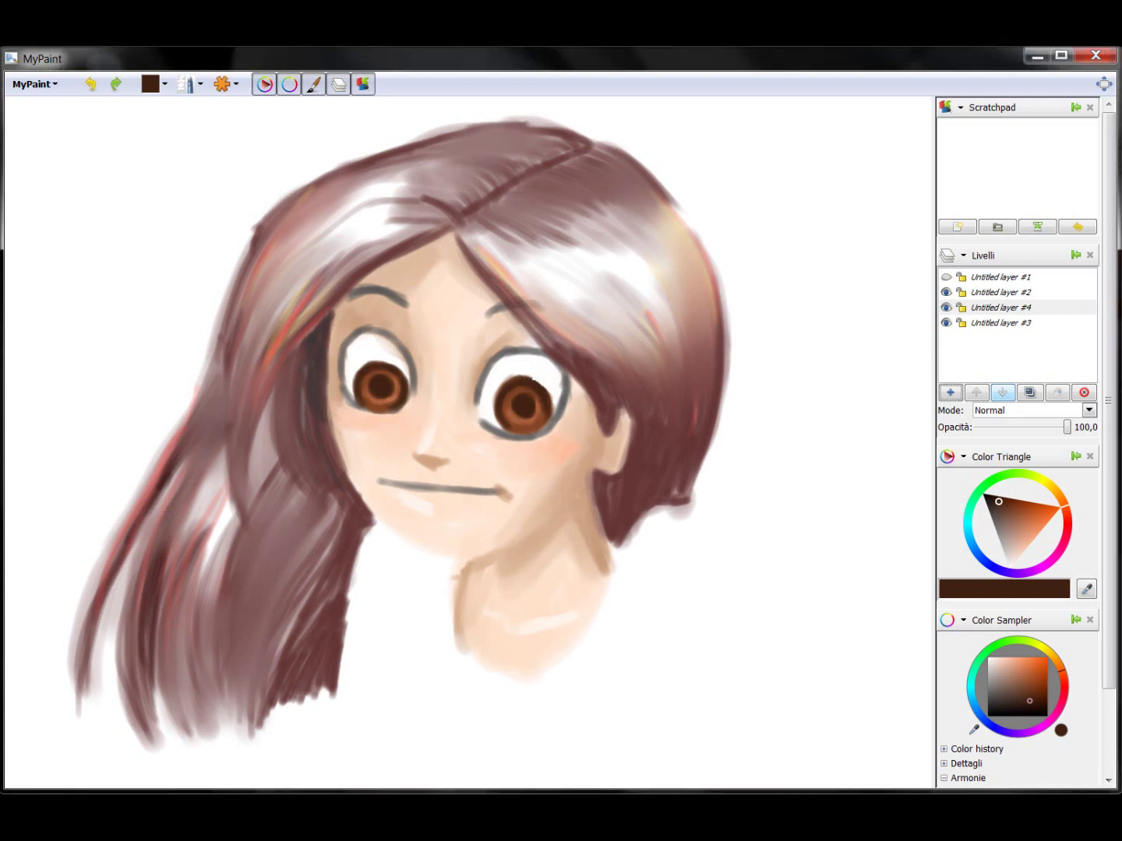
pyautogui.press('x')
pyautogui.press('x')
pyautogui.press('r')
pyautogui.press('r')
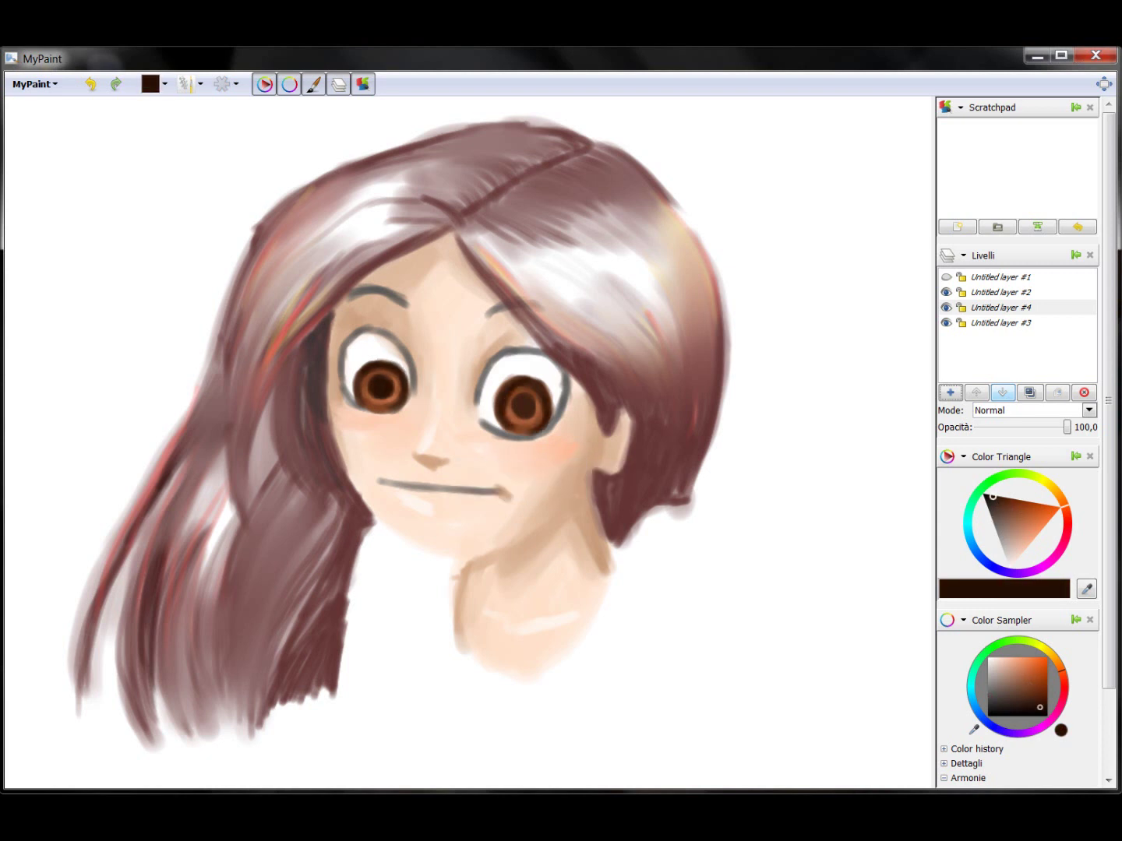
# Step: Touch up the irises in lighter browns and dab a pale pink highlight in each eye
pyautogui.press('r')
pyautogui.press('r')
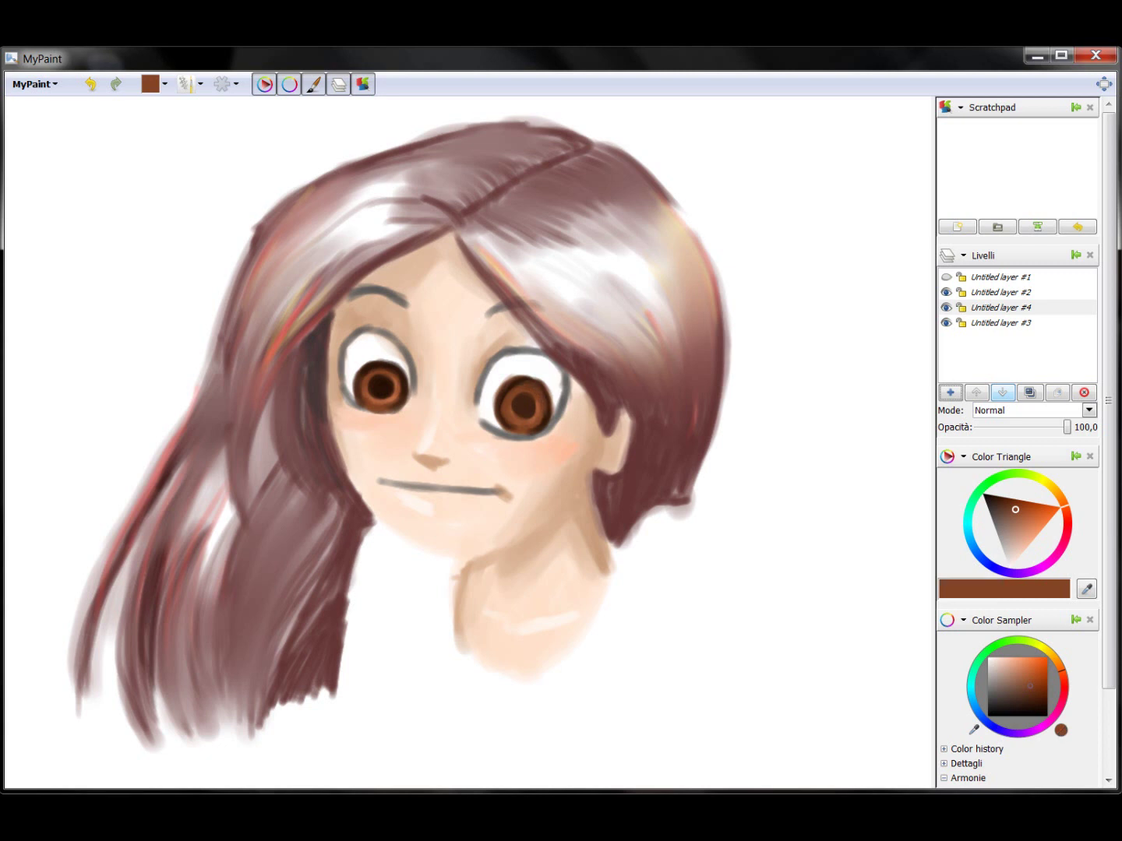
pyautogui.press('r')
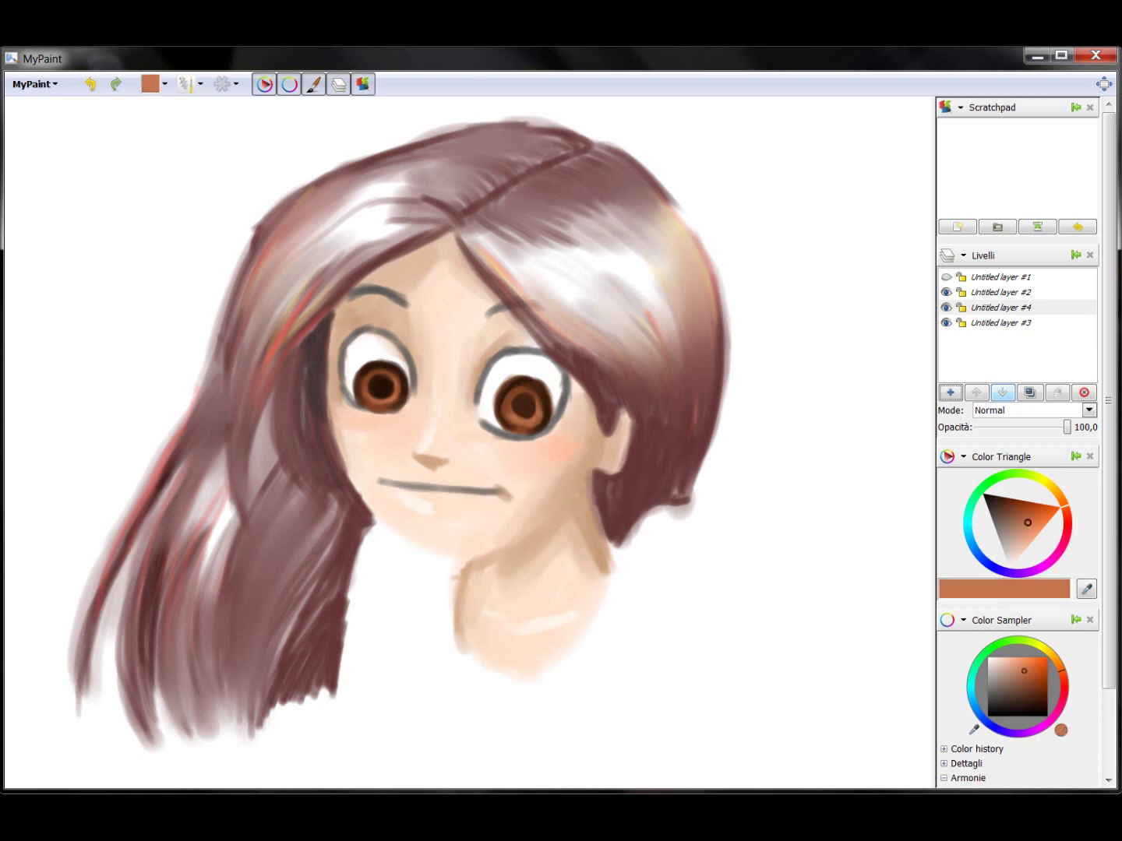
pyautogui.press('r')
pyautogui.click(515, 393)
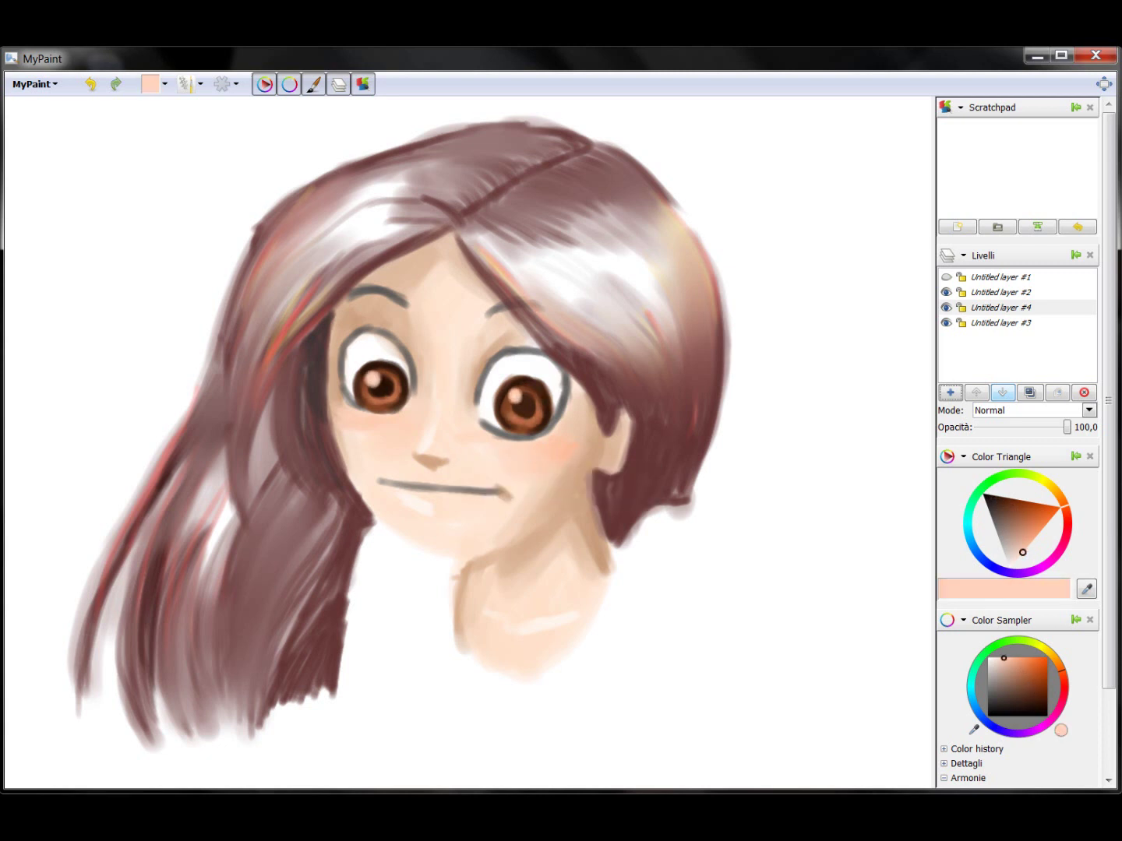
# Step: Darken the outlines around both eyes with a near-black brown
pyautogui.press('r')
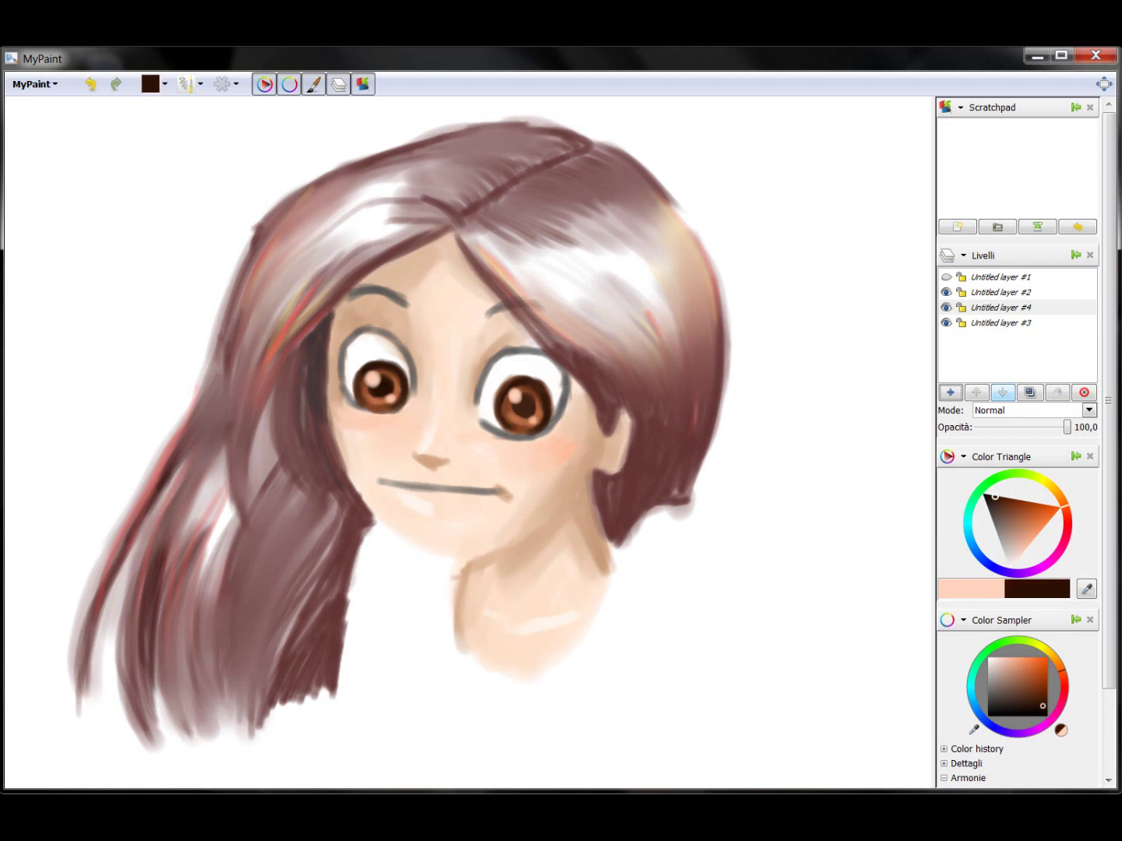
pyautogui.moveTo(501, 356); pyautogui.dragTo(479, 402)
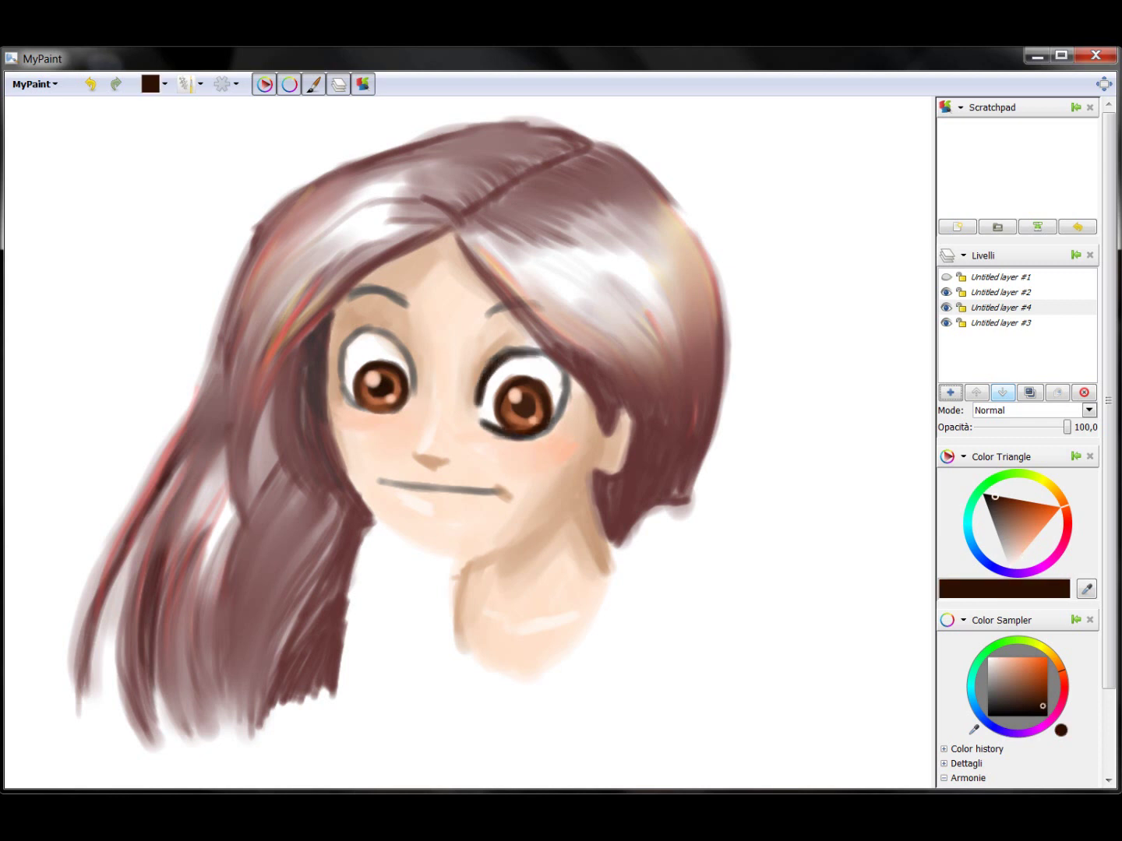
pyautogui.moveTo(345, 390); pyautogui.dragTo(401, 411)
pyautogui.moveTo(363, 334); pyautogui.dragTo(414, 386)
pyautogui.moveTo(343, 357); pyautogui.dragTo(394, 333)
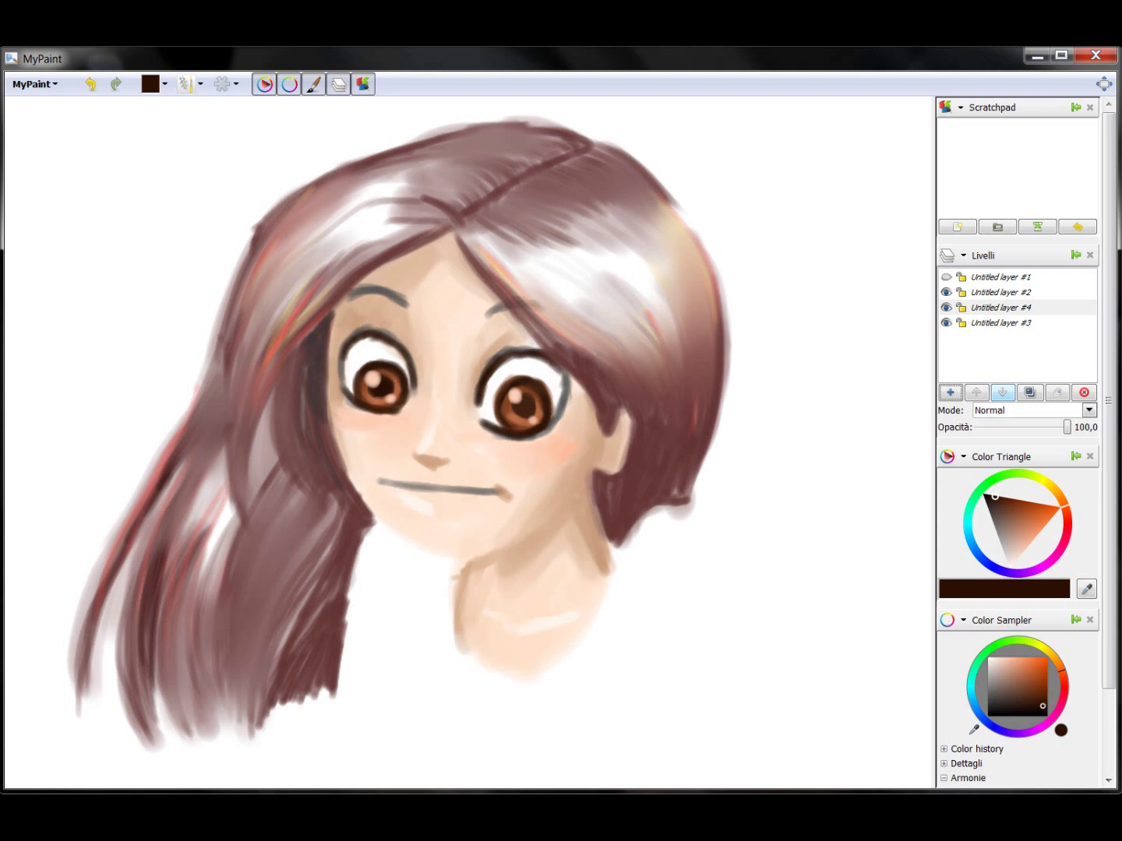
# Step: Paint the mouth line in reddish brown, undo the last stroke, and tint the lower lip orange
pyautogui.press('r')
pyautogui.moveTo(380, 480); pyautogui.dragTo(507, 493)
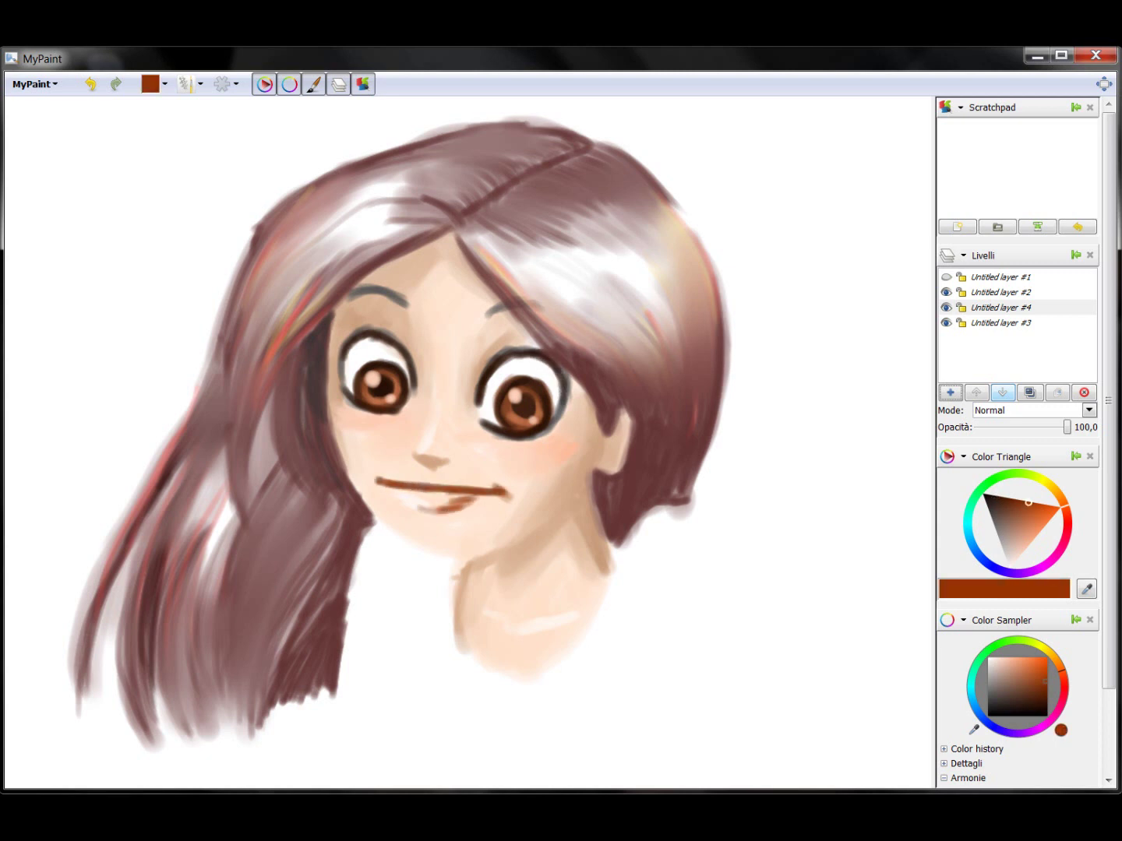
pyautogui.hotkey('ctrl', 'z')
pyautogui.press('r')
pyautogui.moveTo(421, 501); pyautogui.dragTo(466, 505)
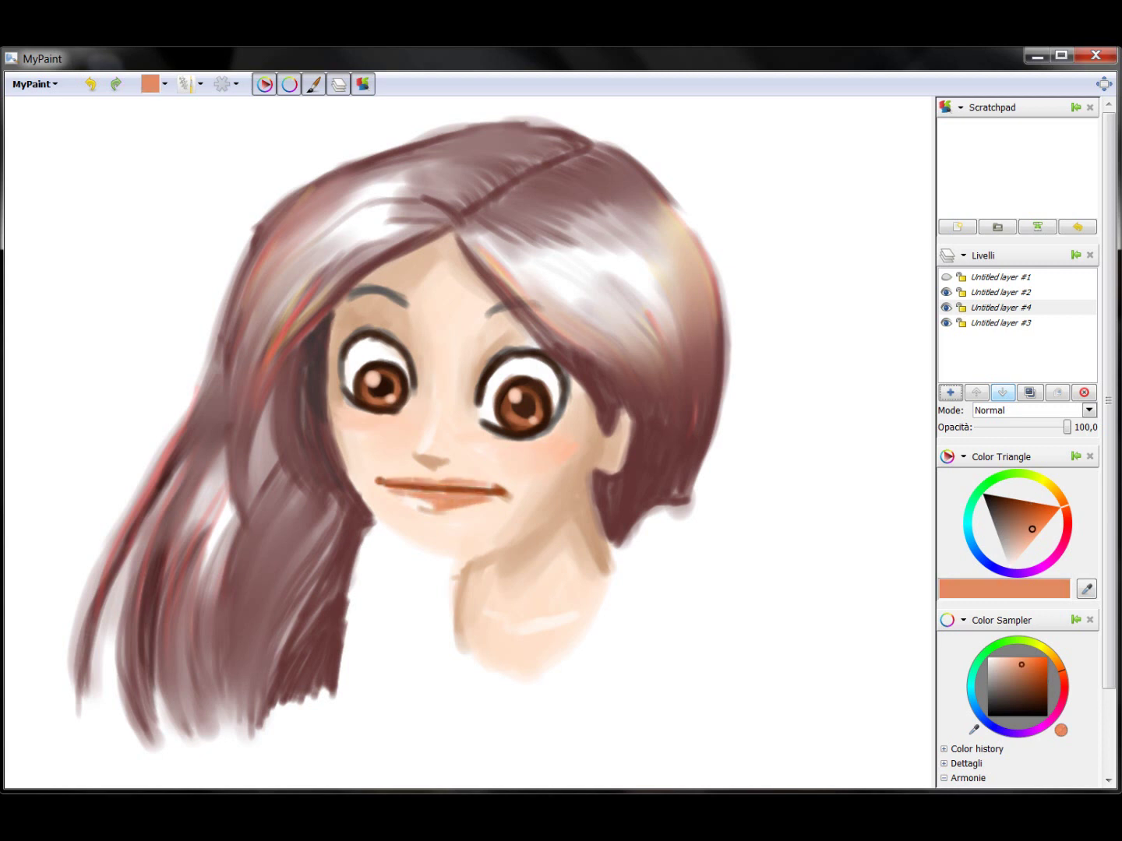
# Step: Fill out the lips in orange-brown and add pale pink highlights on both lips
pyautogui.press('r')
pyautogui.press('r')
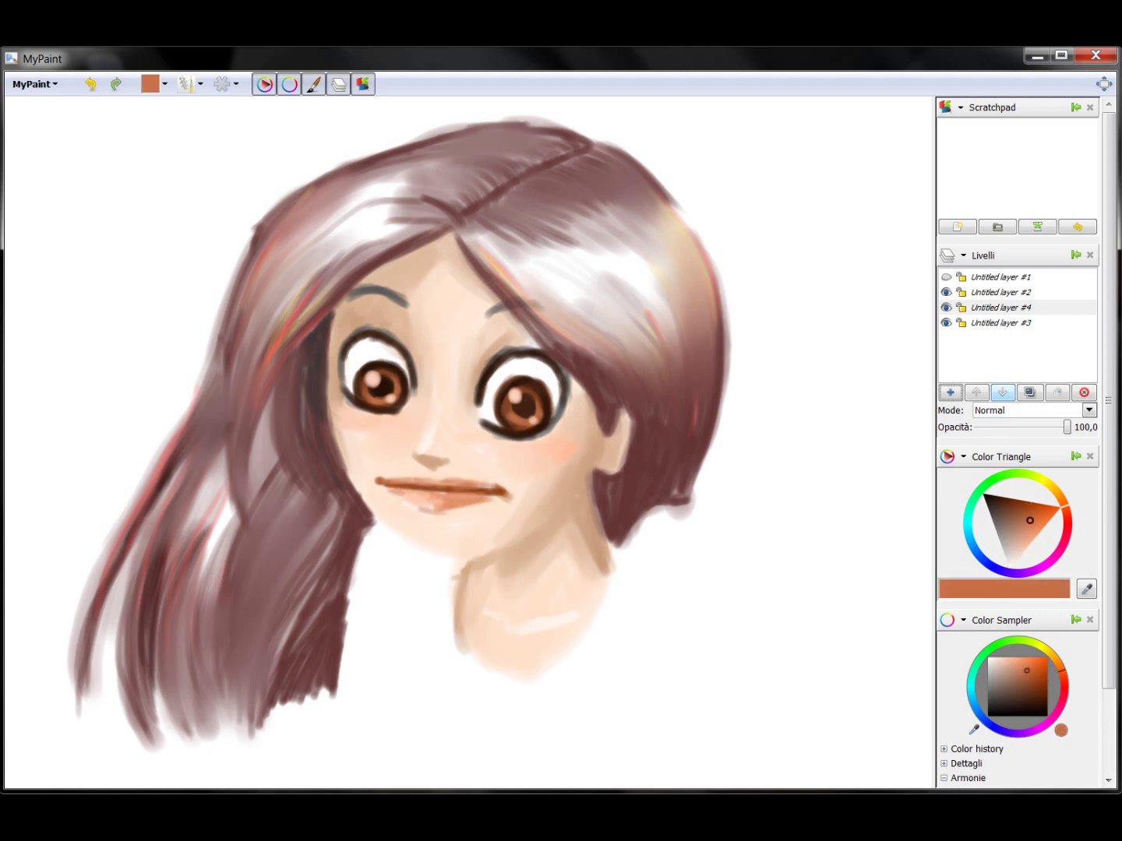
pyautogui.press('r')
pyautogui.moveTo(411, 499)
pyautogui.mouseDown()
pyautogui.moveTo(433, 500)
pyautogui.moveTo(426, 480)
pyautogui.mouseUp()
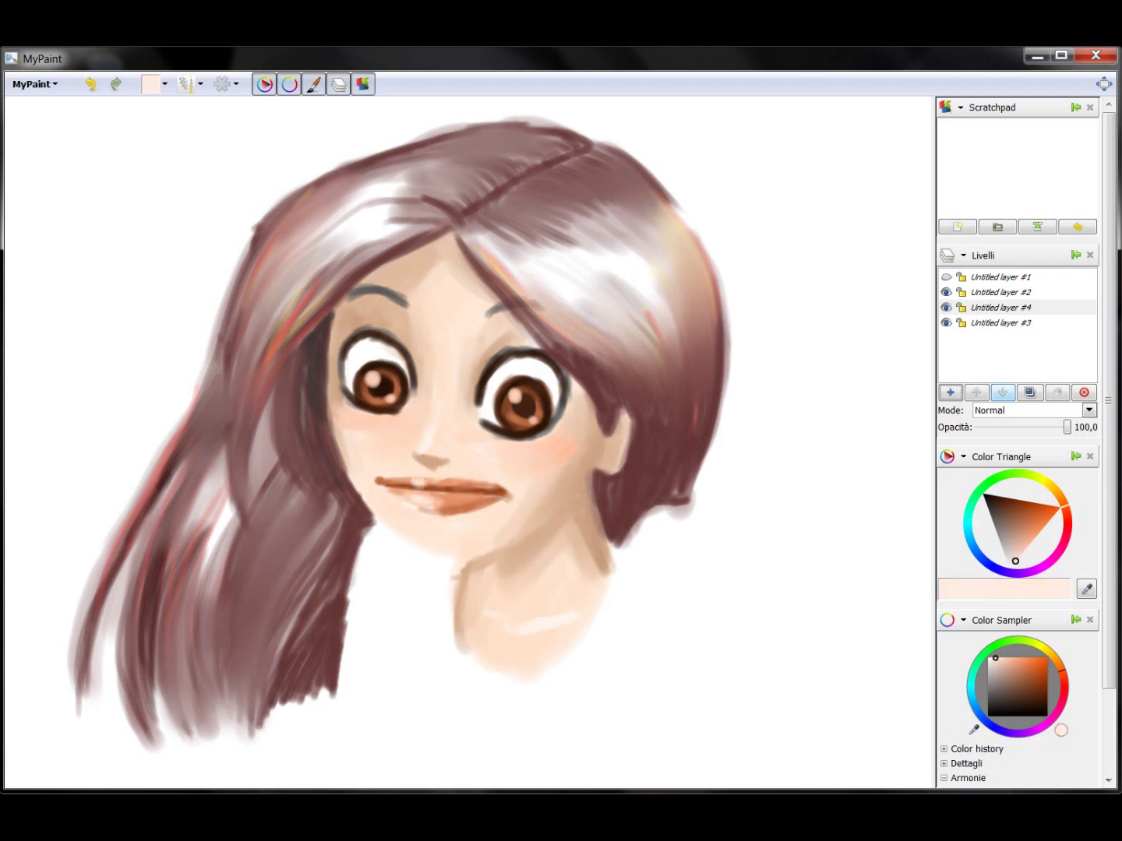
# Step: Add near-white highlights beneath both eyes and retouch the jaw and neck shading on layer #3
pyautogui.press('r')
pyautogui.press('r')
pyautogui.moveTo(346, 423); pyautogui.dragTo(370, 425)
pyautogui.press('r')
pyautogui.press('h')
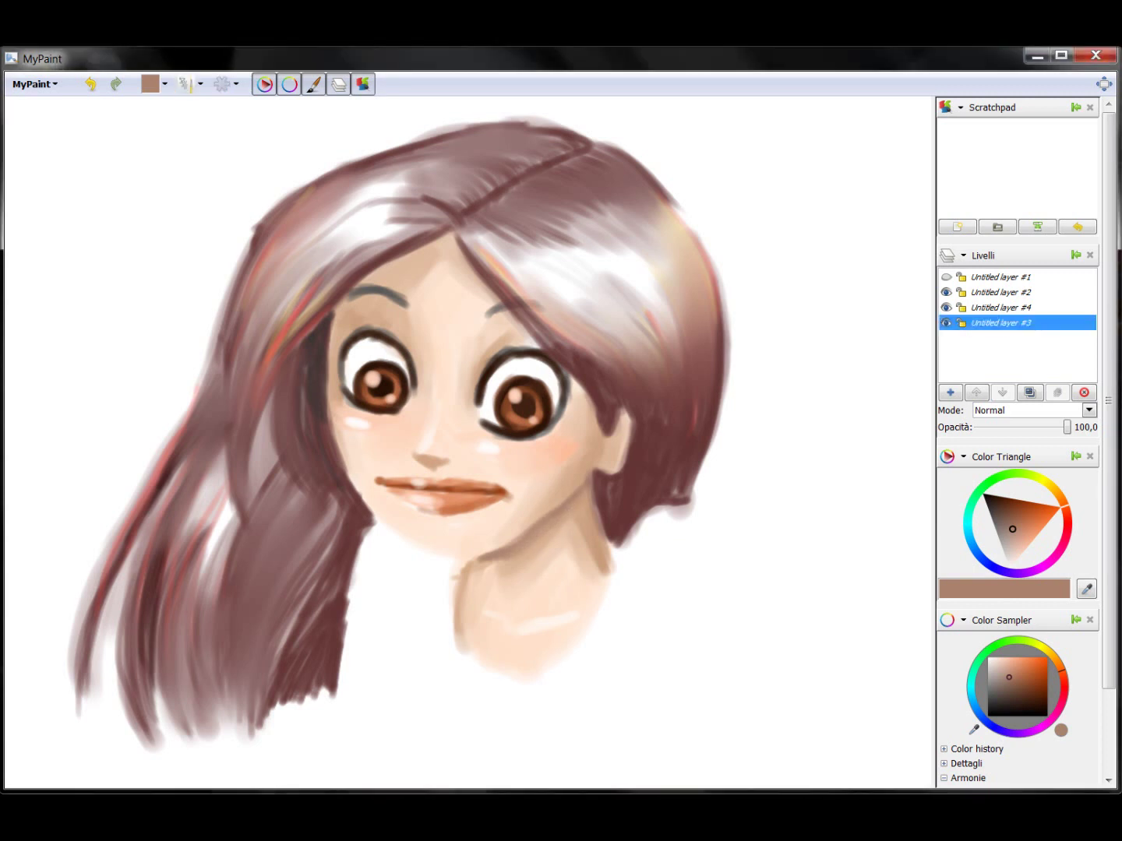
pyautogui.press('r')
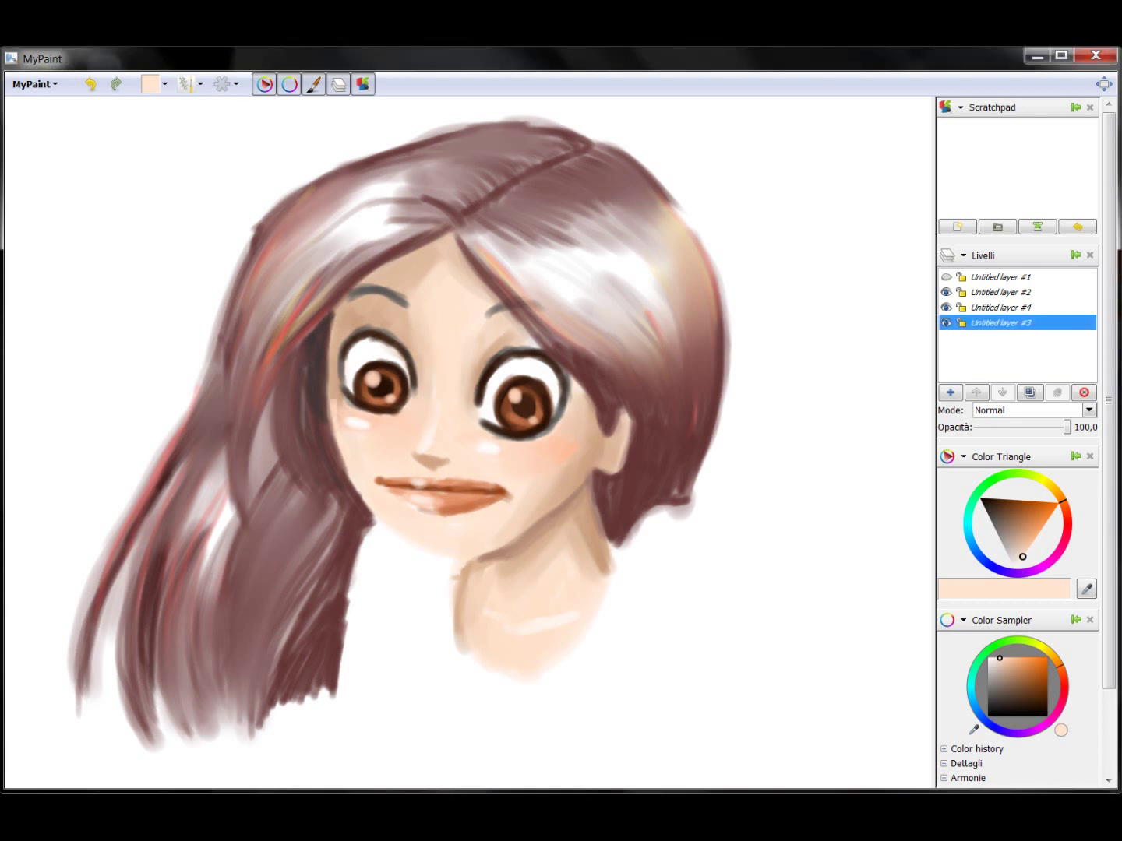
# Step: Outline the shirt's shoulders and round neckline in light teal blue on a new layer above layer #4
pyautogui.click(950, 392)
pyautogui.click(1018, 513)
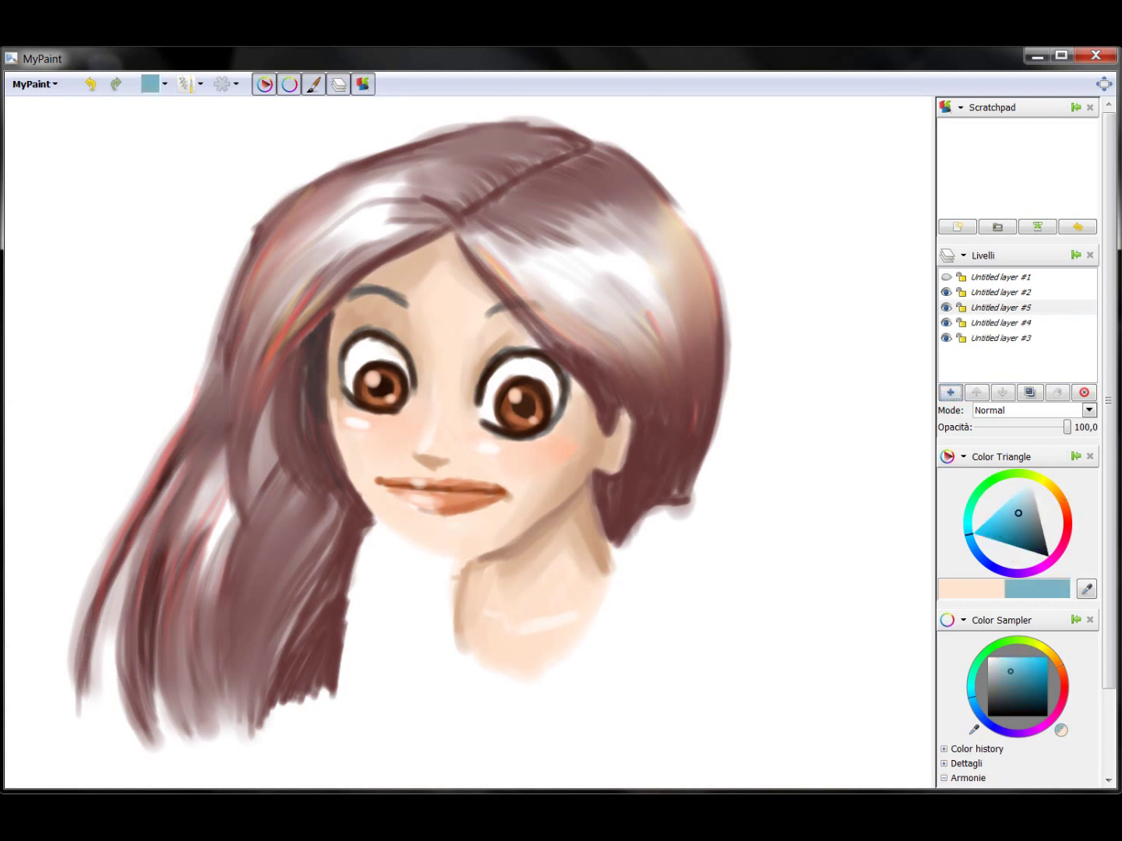
pyautogui.moveTo(375, 523); pyautogui.dragTo(341, 692)
pyautogui.moveTo(459, 564); pyautogui.dragTo(451, 646)
pyautogui.moveTo(631, 536); pyautogui.dragTo(580, 649)
pyautogui.moveTo(615, 563)
pyautogui.mouseDown()
pyautogui.moveTo(670, 510)
pyautogui.moveTo(740, 561)
pyautogui.moveTo(766, 623)
pyautogui.mouseUp()
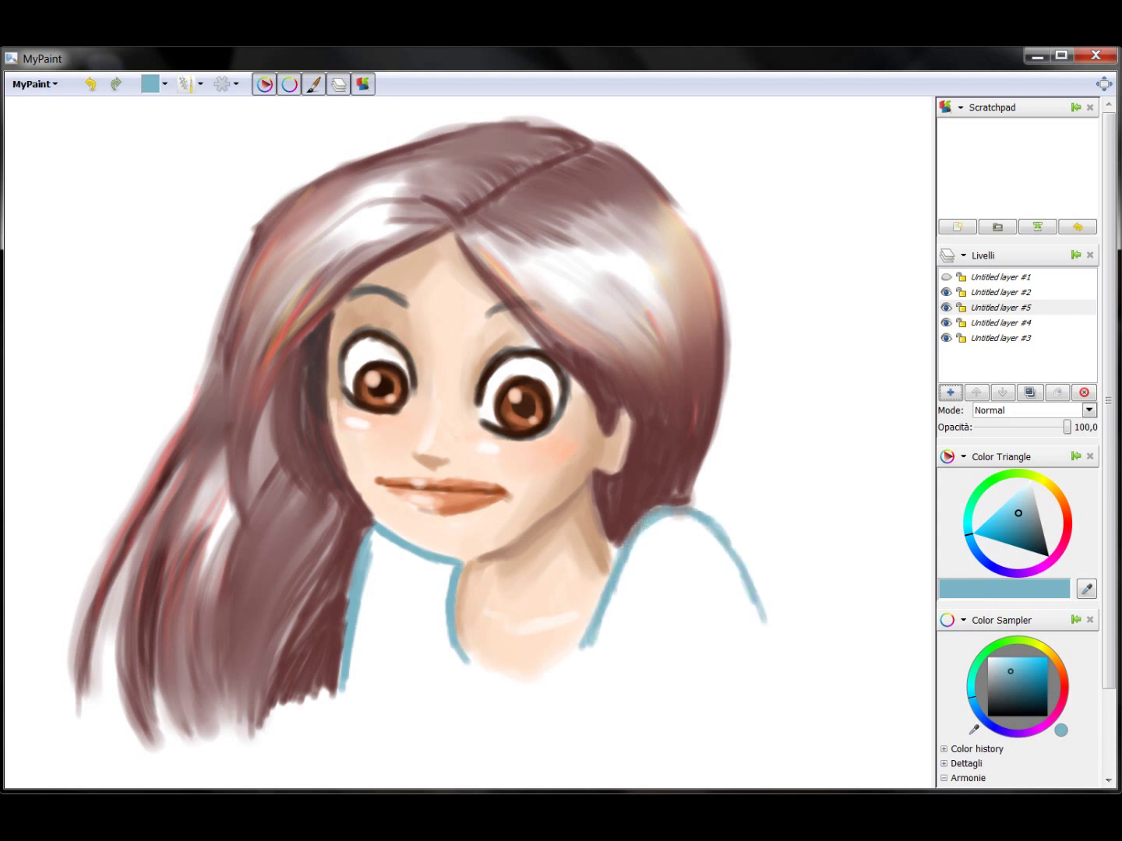
pyautogui.moveTo(454, 649)
pyautogui.mouseDown()
pyautogui.moveTo(515, 678)
pyautogui.moveTo(574, 650)
pyautogui.mouseUp()
# Step: Fill the whole shirt inside its outline with light teal blue using a broader brush
pyautogui.press('2')
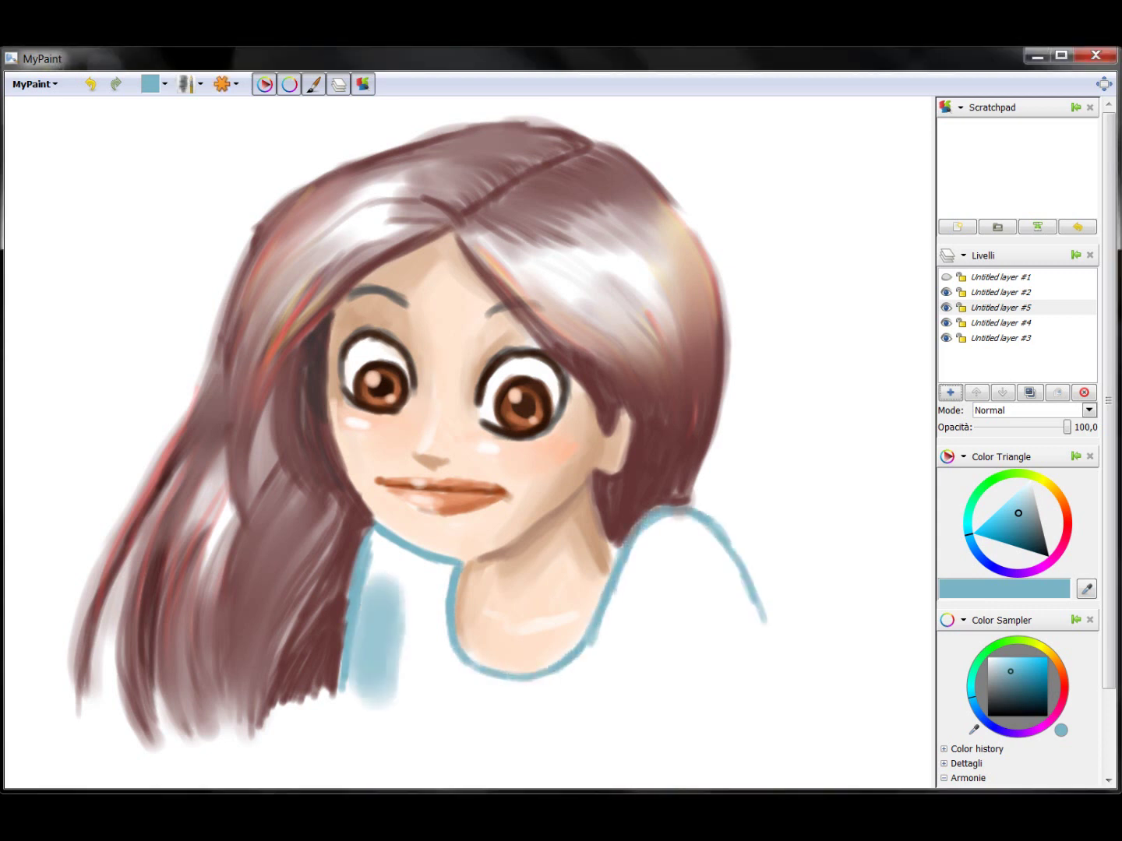
pyautogui.moveTo(413, 580); pyautogui.dragTo(507, 704)
pyautogui.moveTo(662, 569); pyautogui.dragTo(607, 709)
pyautogui.moveTo(647, 545); pyautogui.dragTo(772, 685)
pyautogui.moveTo(677, 522); pyautogui.dragTo(624, 576)
pyautogui.moveTo(607, 623); pyautogui.dragTo(523, 716)
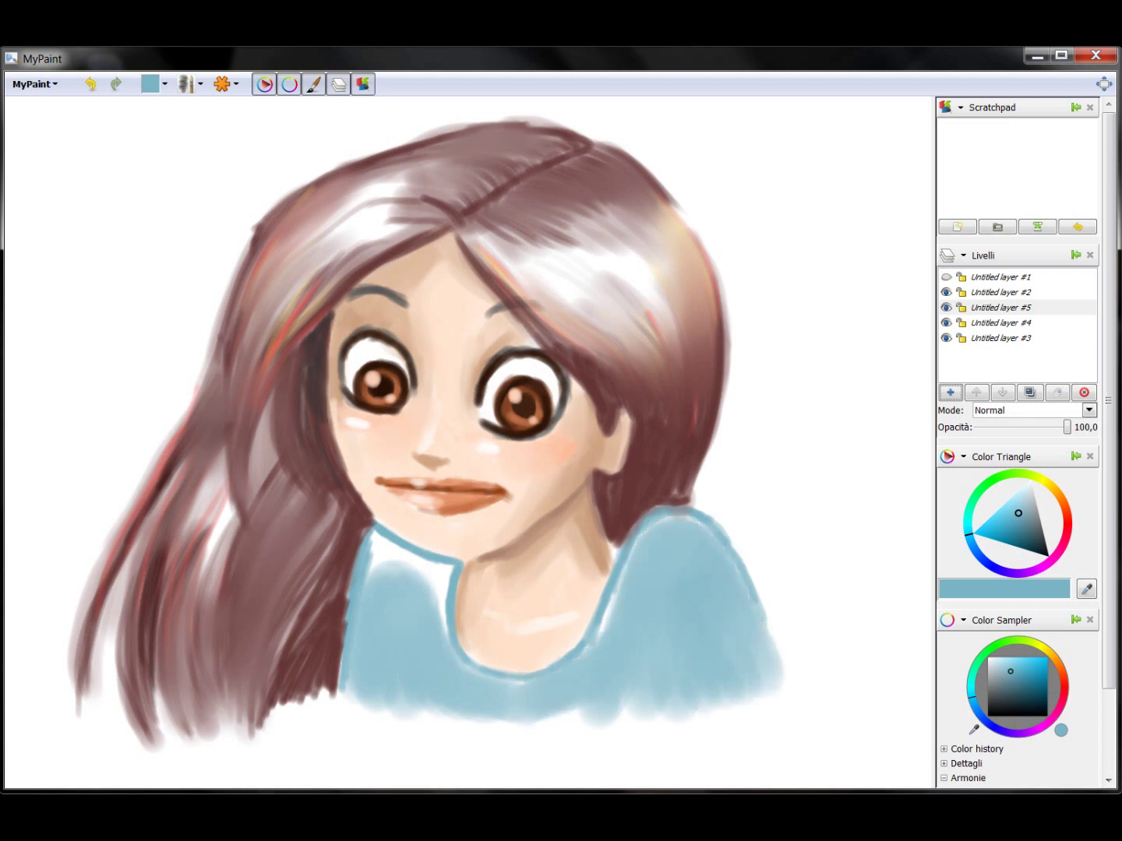
pyautogui.moveTo(394, 545); pyautogui.dragTo(448, 634)
pyautogui.moveTo(440, 568); pyautogui.dragTo(385, 628)
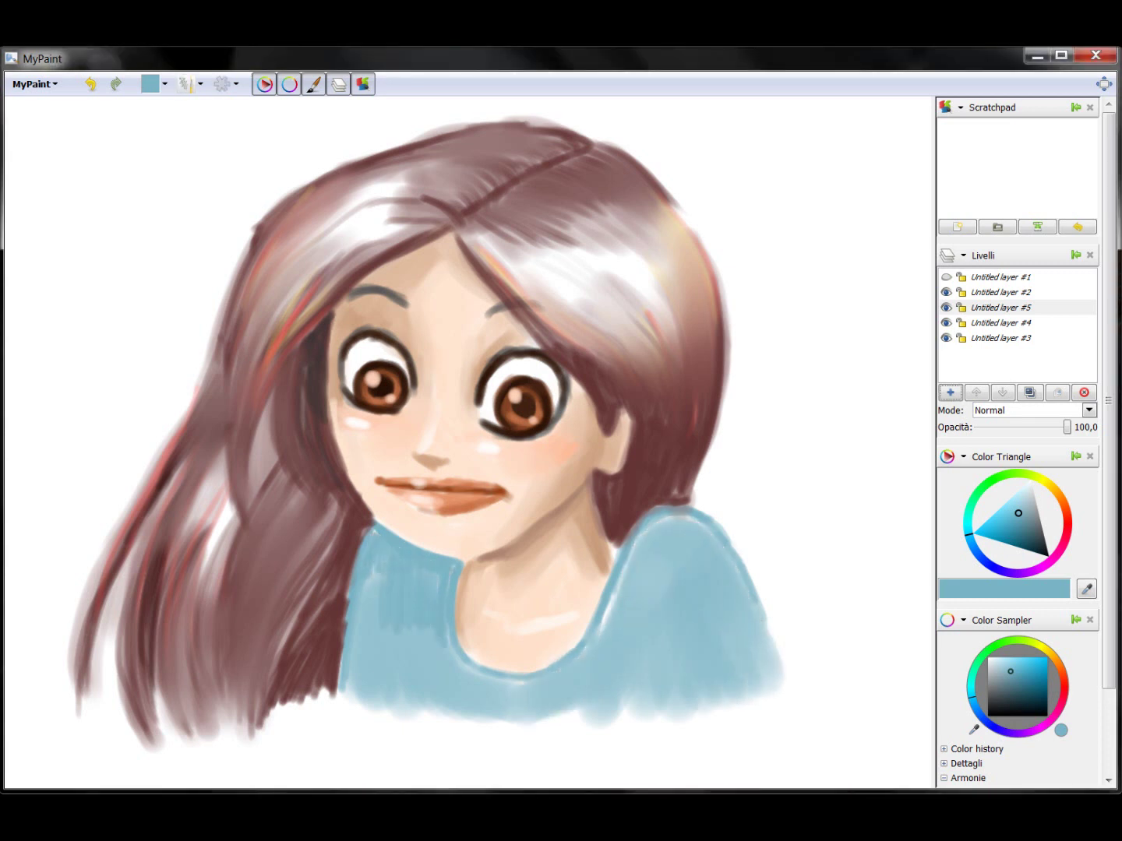
# Step: Shade the fold lines beside both sleeves of the shirt with medium teal strokes
pyautogui.moveTo(382, 553); pyautogui.dragTo(362, 642)
pyautogui.moveTo(615, 545); pyautogui.dragTo(600, 705)
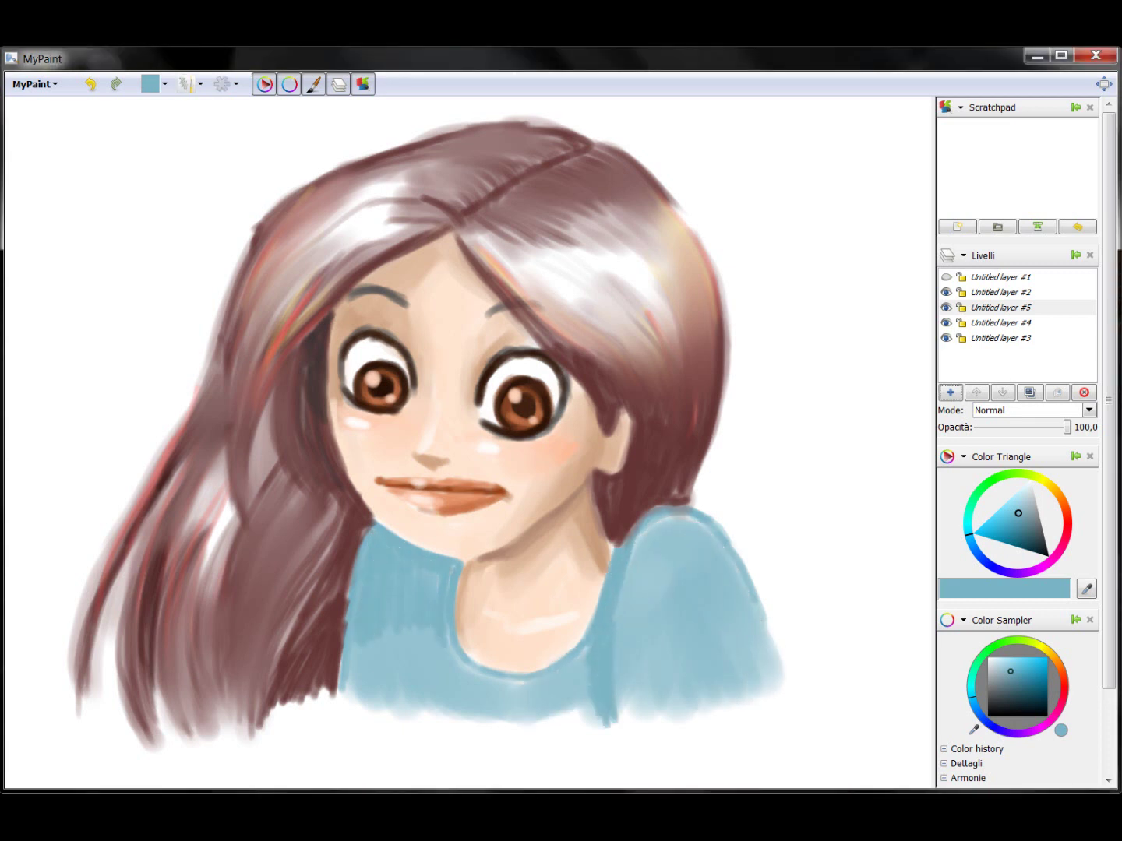
pyautogui.moveTo(394, 624); pyautogui.dragTo(374, 715)
# Step: Paint pale blue highlights along the sleeve folds and the shirt edge beside the long hair
pyautogui.click(1019, 497)
pyautogui.moveTo(630, 553); pyautogui.dragTo(622, 693)
pyautogui.moveTo(397, 607); pyautogui.dragTo(386, 712)
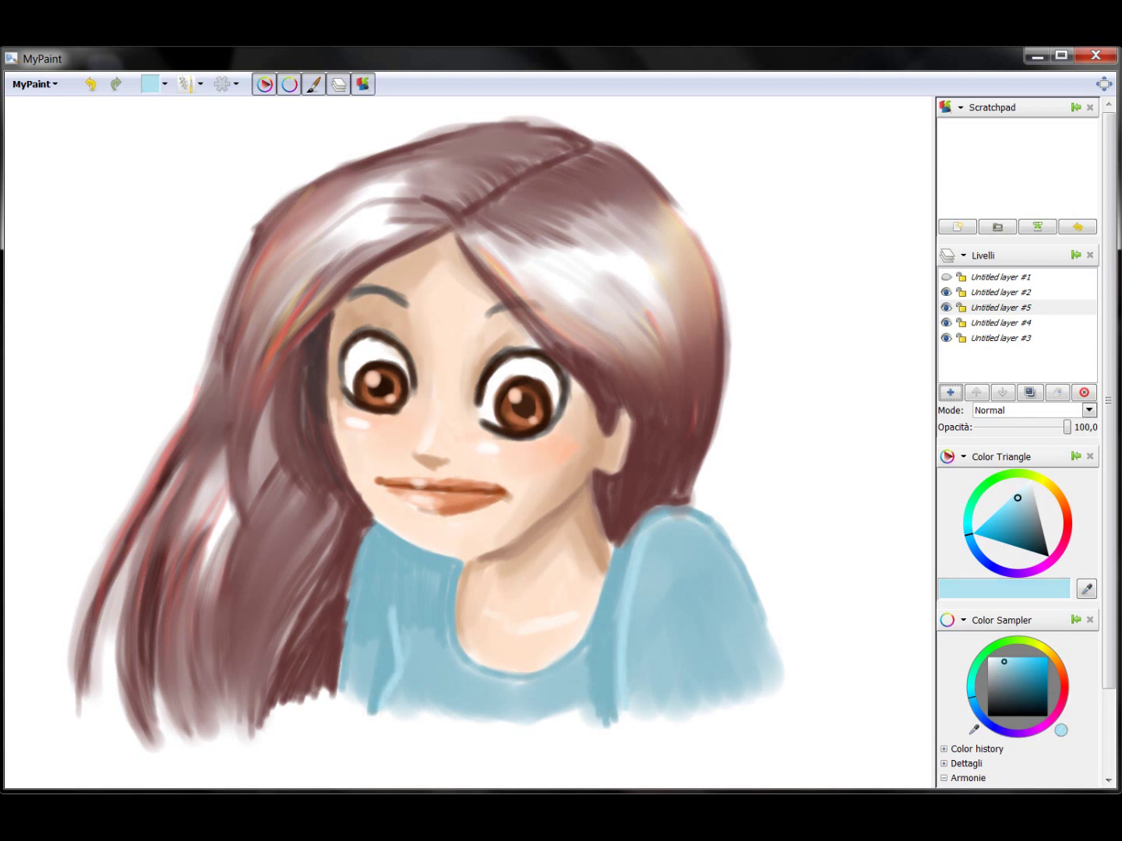
pyautogui.moveTo(373, 529); pyautogui.dragTo(353, 658)
pyautogui.moveTo(351, 606); pyautogui.dragTo(338, 705)
# Step: Dab a dotted dark teal trim around the shirt's neckline and along the hem of the larger sleeve
pyautogui.click(1014, 544)
pyautogui.moveTo(449, 565); pyautogui.dragTo(443, 589)
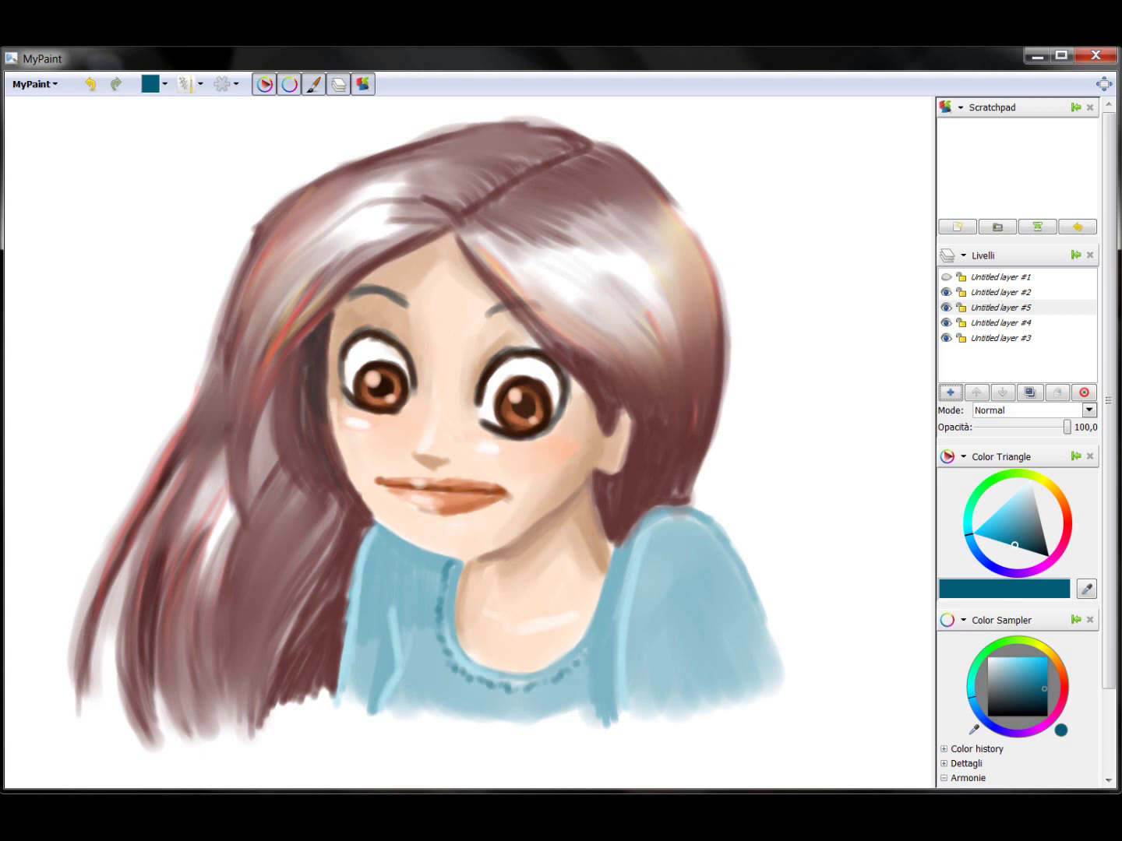
pyautogui.moveTo(632, 690); pyautogui.dragTo(740, 668)
# Step: Paint and blend a dark teal fold under the smaller sleeve, and brighten the larger sleeve with pale blue
pyautogui.moveTo(393, 636); pyautogui.dragTo(369, 714)
pyautogui.press('2')
pyautogui.moveTo(386, 650); pyautogui.dragTo(371, 709)
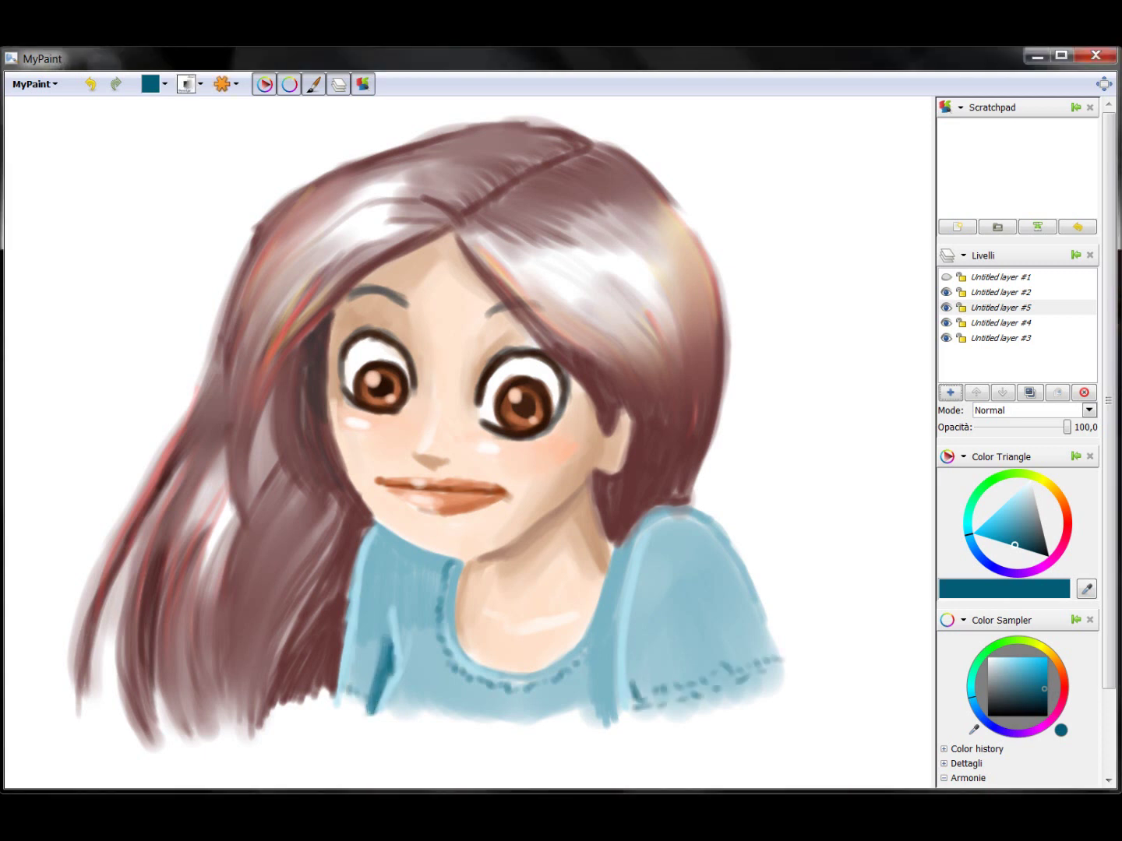
pyautogui.press('1')
pyautogui.moveTo(372, 537)
pyautogui.mouseDown()
pyautogui.moveTo(365, 580)
pyautogui.moveTo(388, 701)
pyautogui.mouseUp()
pyautogui.press('r')
pyautogui.moveTo(647, 538)
pyautogui.mouseDown()
pyautogui.moveTo(635, 663)
pyautogui.moveTo(651, 642)
pyautogui.mouseUp()
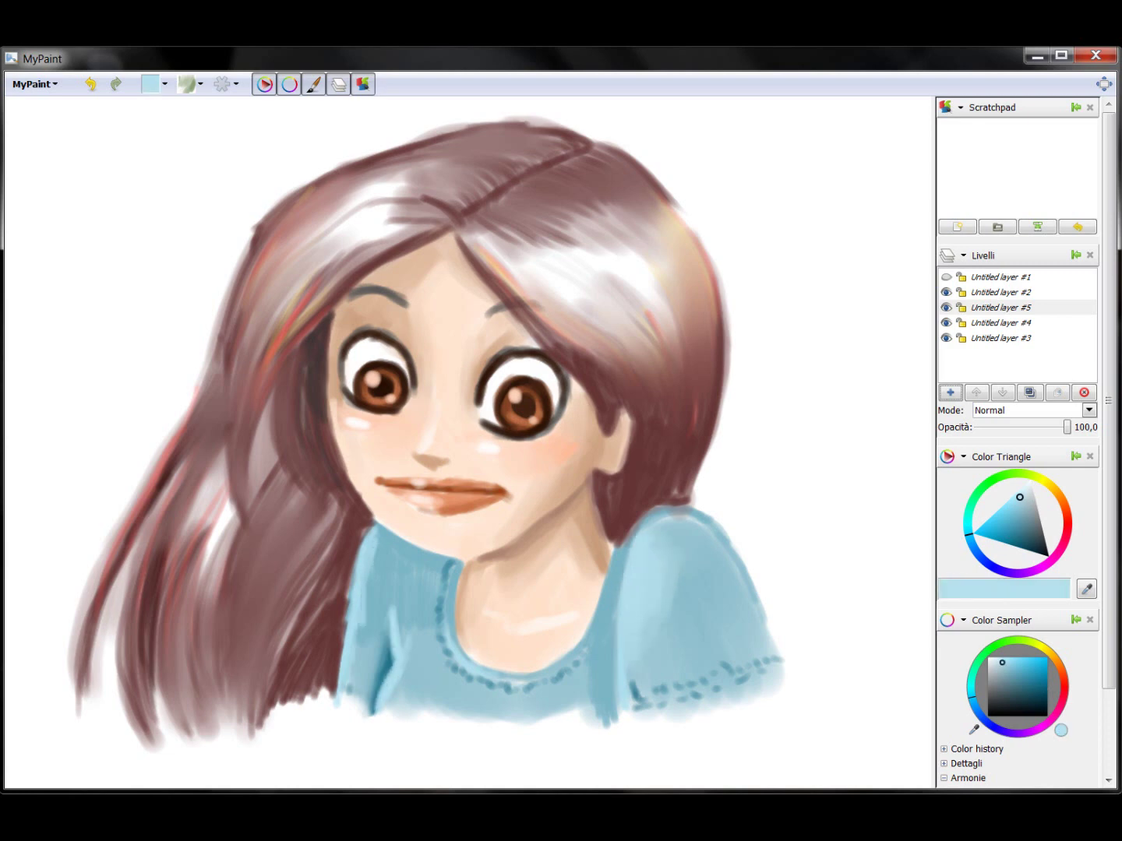
# Step: Add dark reddish-brown strands to both sides of the hair on layer #2, sampling the colour from the hair
pyautogui.click(1001, 292)
pyautogui.click(974, 730)
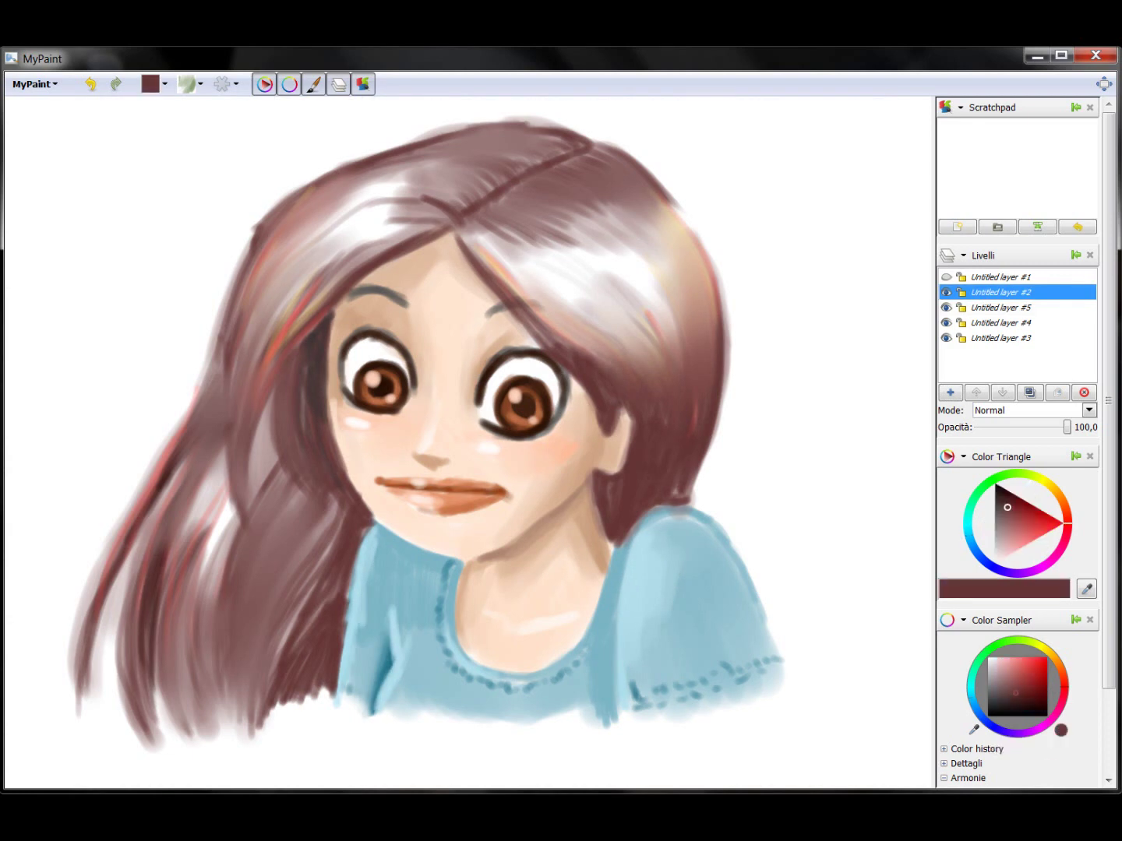
pyautogui.moveTo(698, 491); pyautogui.dragTo(663, 304)
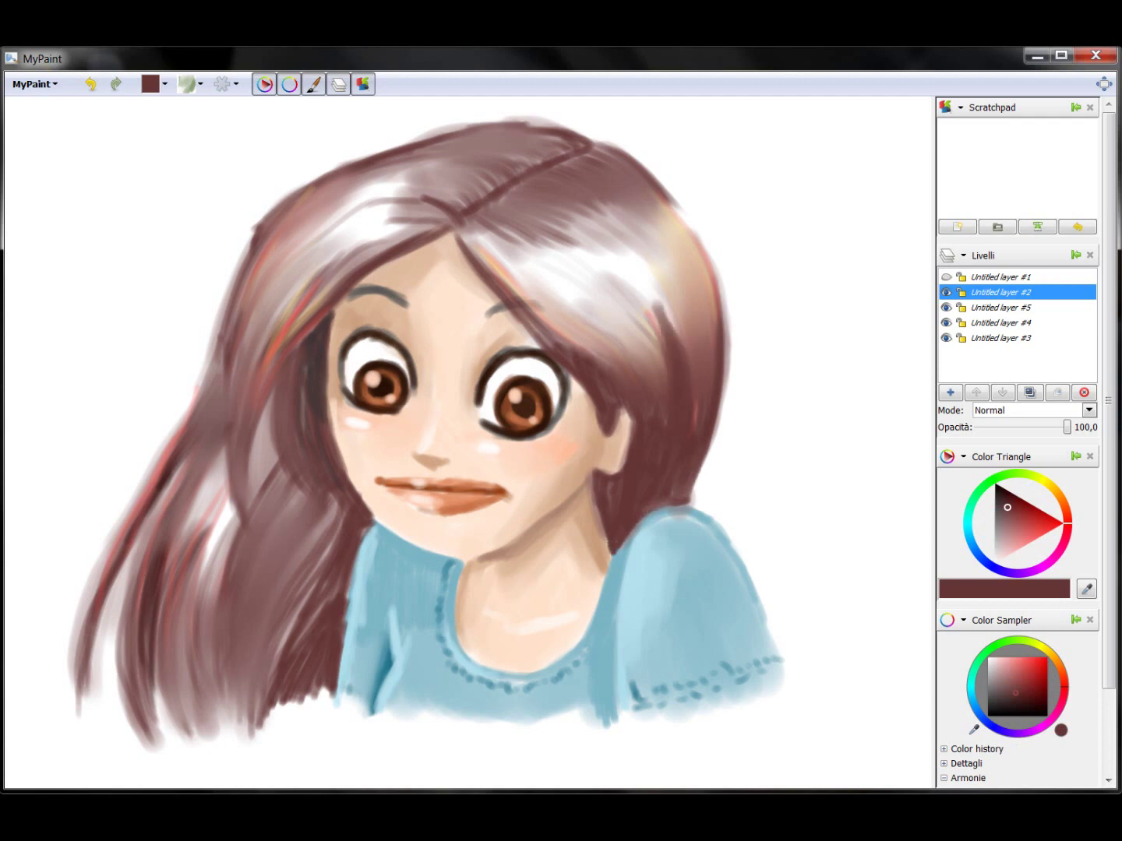
pyautogui.moveTo(226, 437); pyautogui.dragTo(159, 650)
# Step: Add a new layer beneath layer #3 and start a blue background behind the long side of the hair
pyautogui.click(1000, 338)
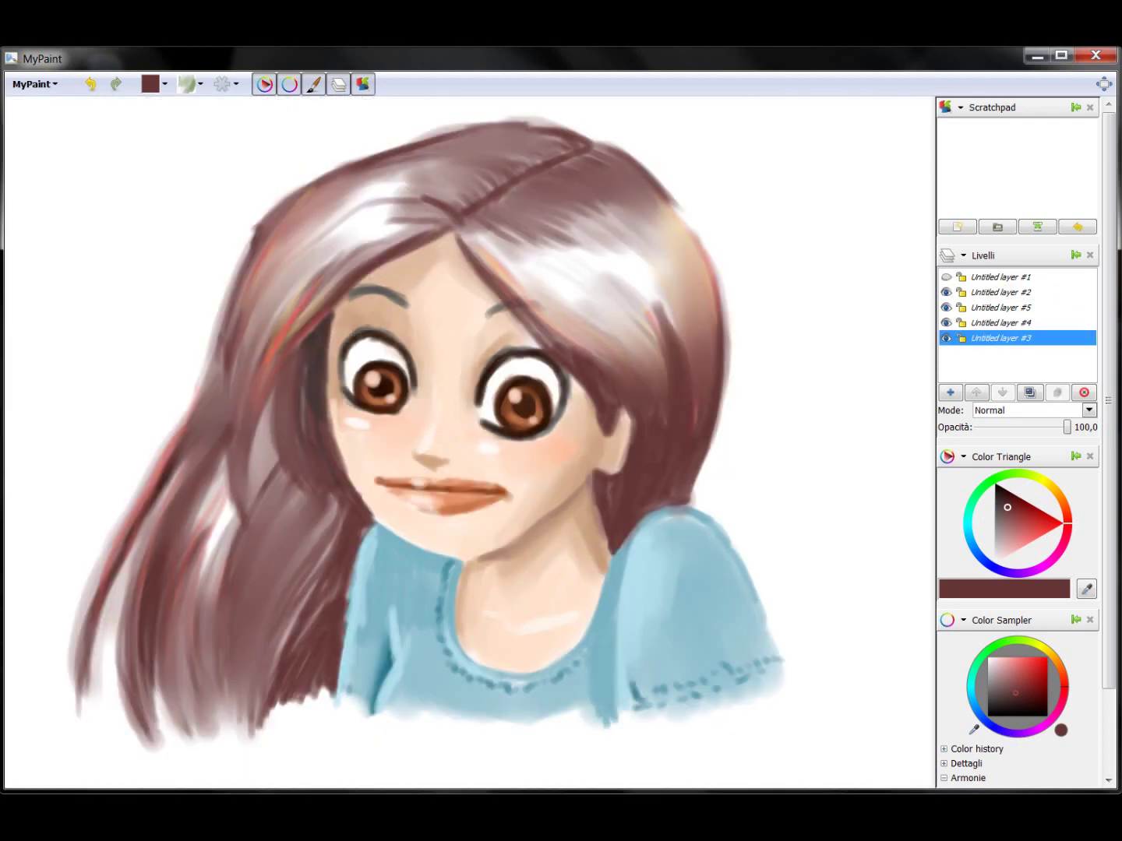
pyautogui.click(951, 392)
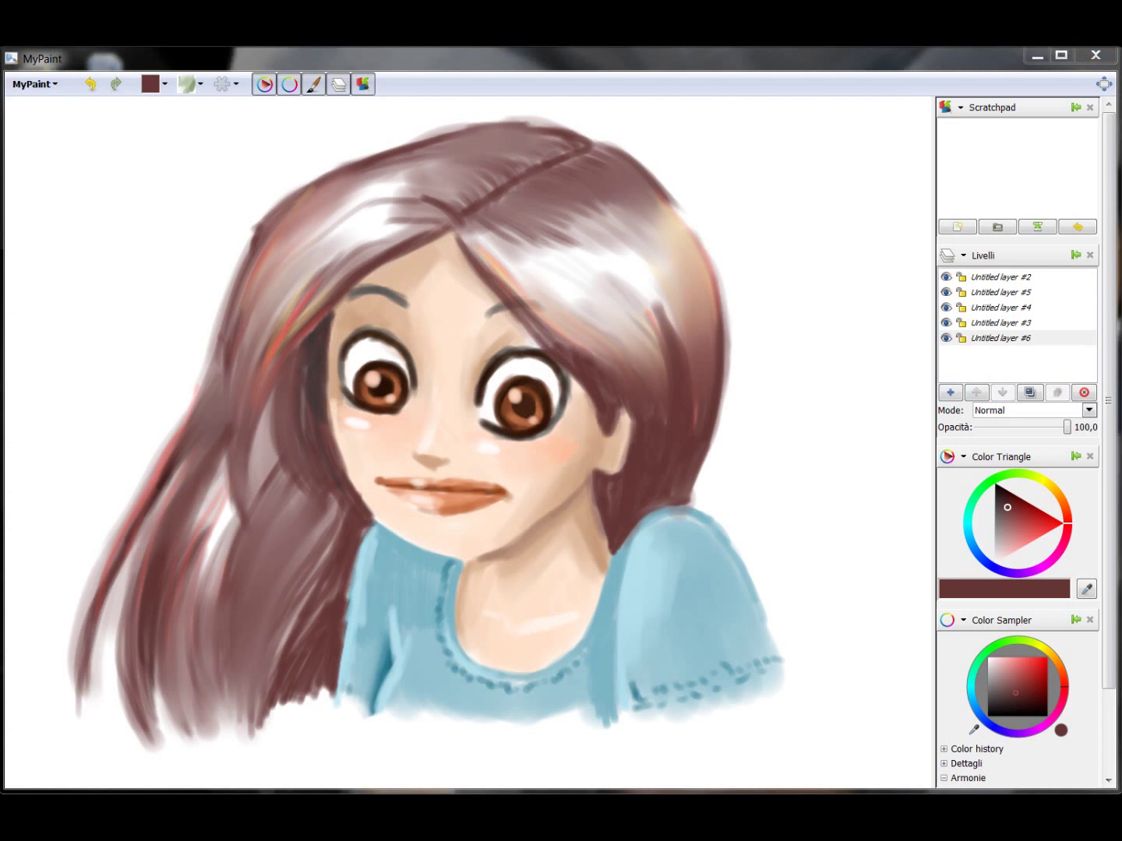
pyautogui.moveTo(1070, 522); pyautogui.dragTo(980, 555)
pyautogui.click(1009, 541)
pyautogui.moveTo(206, 305); pyautogui.dragTo(145, 362)
pyautogui.moveTo(234, 270); pyautogui.dragTo(54, 616)
pyautogui.moveTo(194, 257); pyautogui.dragTo(394, 109)
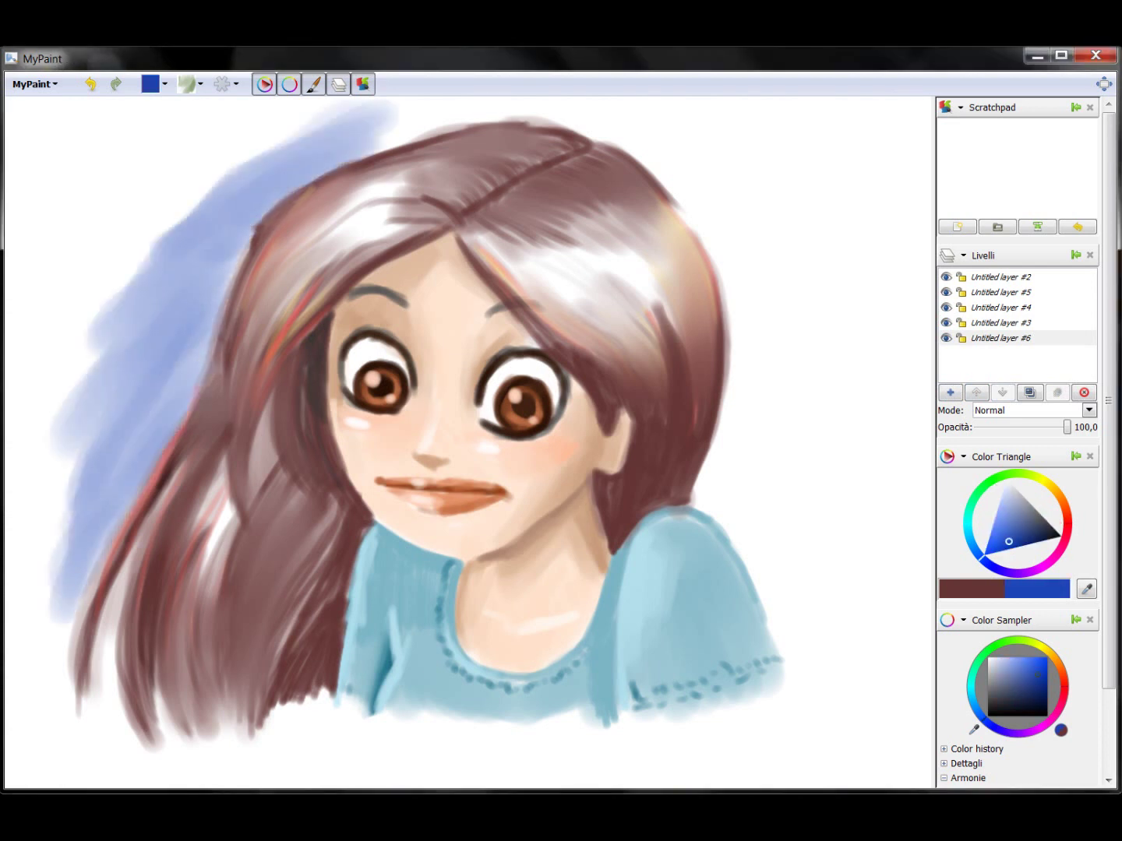
pyautogui.moveTo(249, 218); pyautogui.dragTo(464, 108)
# Step: Extend the blue background over the top of the head and down along the long hair
pyautogui.press('-')
pyautogui.press('x')
pyautogui.scroll(1, 449, 348)
pyautogui.scroll(1, 609, 517)
pyautogui.press('x')
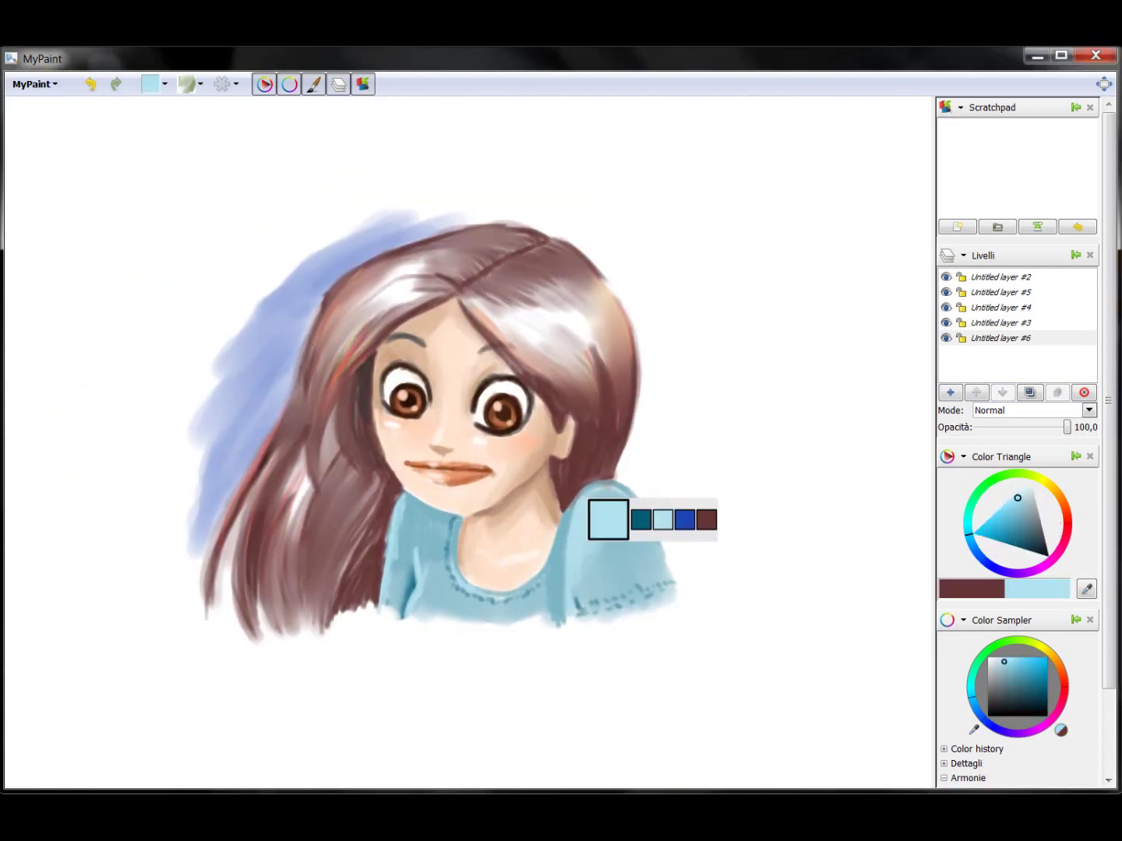
pyautogui.moveTo(238, 316); pyautogui.dragTo(422, 194)
pyautogui.moveTo(267, 297); pyautogui.dragTo(580, 179)
pyautogui.moveTo(518, 210); pyautogui.dragTo(643, 324)
pyautogui.moveTo(258, 292); pyautogui.dragTo(594, 168)
pyautogui.moveTo(317, 269); pyautogui.dragTo(138, 621)
# Step: Fill the background beside the short side of the hair and the larger sleeve with layered blue strokes
pyautogui.moveTo(623, 450); pyautogui.dragTo(684, 567)
pyautogui.moveTo(663, 326); pyautogui.dragTo(623, 584)
pyautogui.moveTo(623, 277); pyautogui.dragTo(744, 421)
pyautogui.moveTo(670, 499); pyautogui.dragTo(772, 273)
pyautogui.moveTo(702, 304)
pyautogui.mouseDown()
pyautogui.moveTo(452, 164)
pyautogui.moveTo(709, 444)
pyautogui.mouseUp()
pyautogui.moveTo(623, 171); pyautogui.dragTo(780, 576)
pyautogui.moveTo(685, 273); pyautogui.dragTo(701, 467)
pyautogui.moveTo(529, 218); pyautogui.dragTo(663, 358)
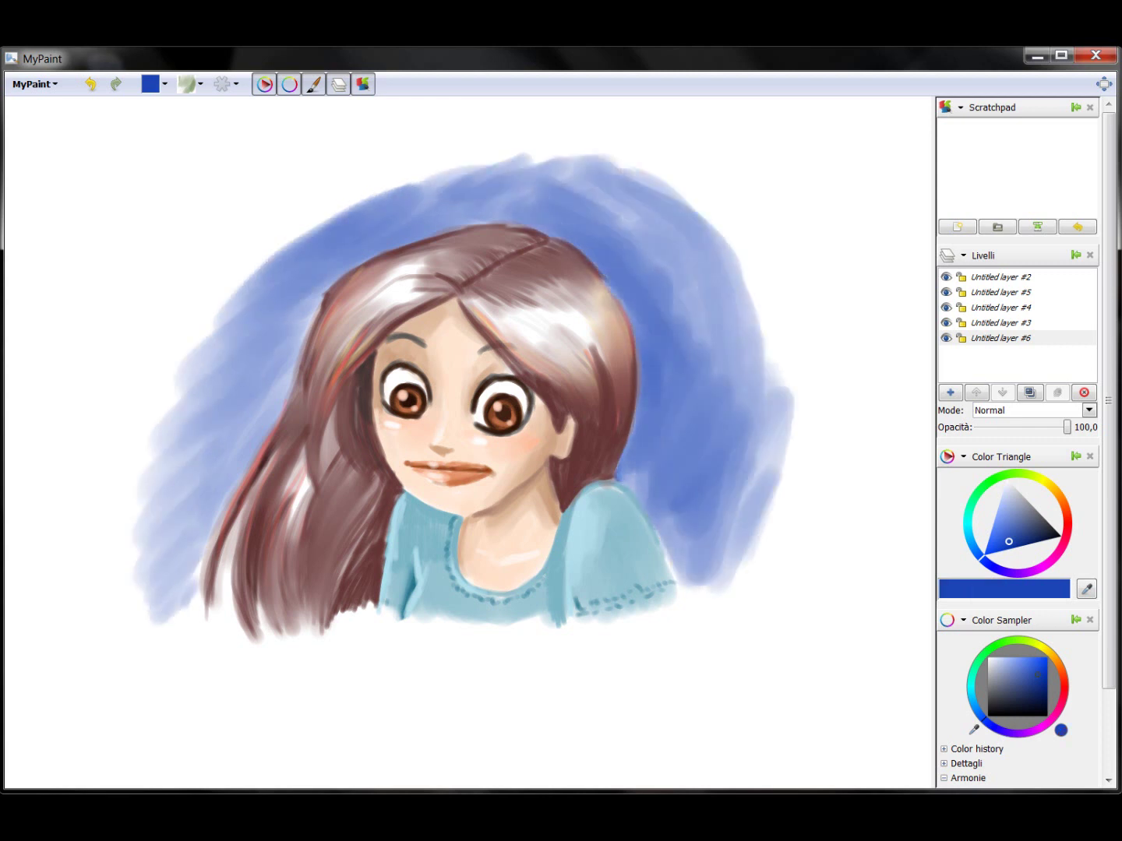
# Step: Deepen the blue background on both sides of the head and extend it around the tips of the long hair
pyautogui.moveTo(599, 194); pyautogui.dragTo(701, 405)
pyautogui.moveTo(662, 235); pyautogui.dragTo(748, 530)
pyautogui.moveTo(226, 522)
pyautogui.mouseDown()
pyautogui.moveTo(148, 631)
pyautogui.moveTo(164, 647)
pyautogui.mouseUp()
pyautogui.moveTo(243, 466); pyautogui.dragTo(141, 599)
pyautogui.moveTo(264, 311); pyautogui.dragTo(148, 561)
pyautogui.press('2')
pyautogui.moveTo(623, 257); pyautogui.dragTo(585, 331)
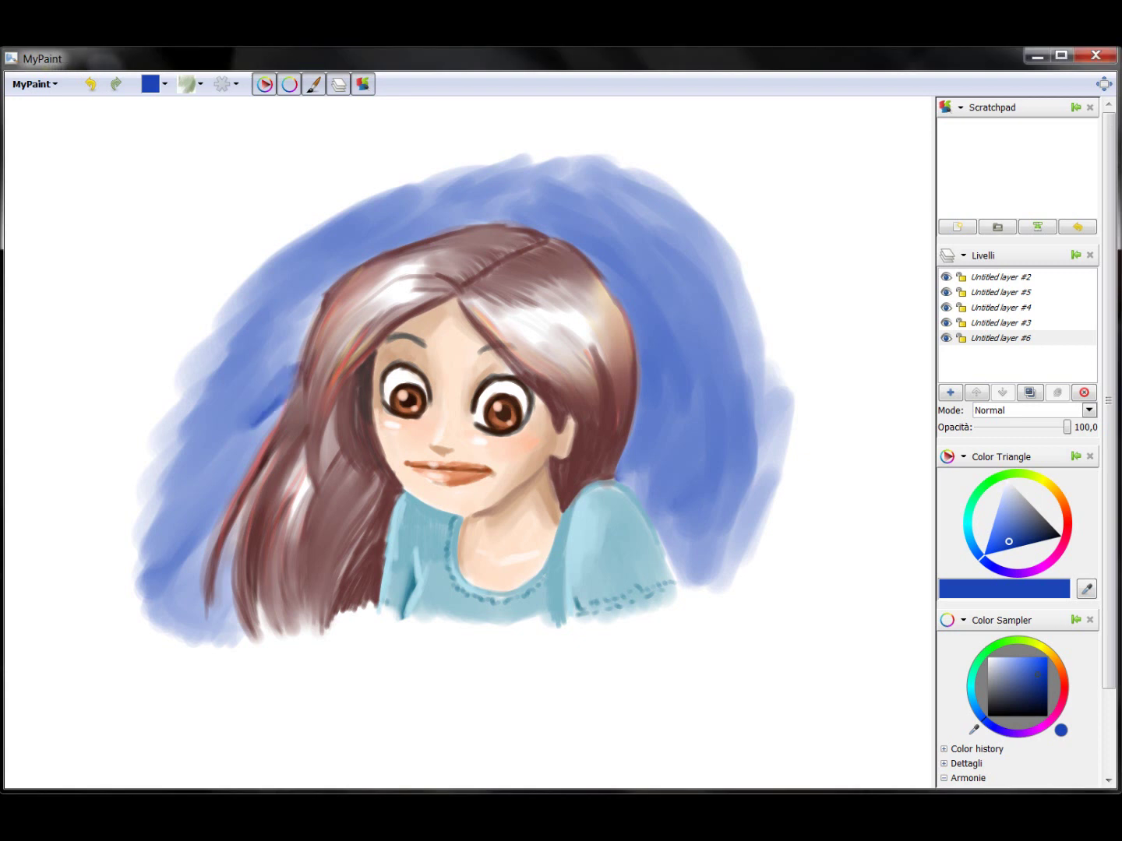
pyautogui.moveTo(292, 351); pyautogui.dragTo(184, 619)
# Step: Paint soft, pale blue glowing spots of varying size across the blue background with a glow brush
pyautogui.press('1')
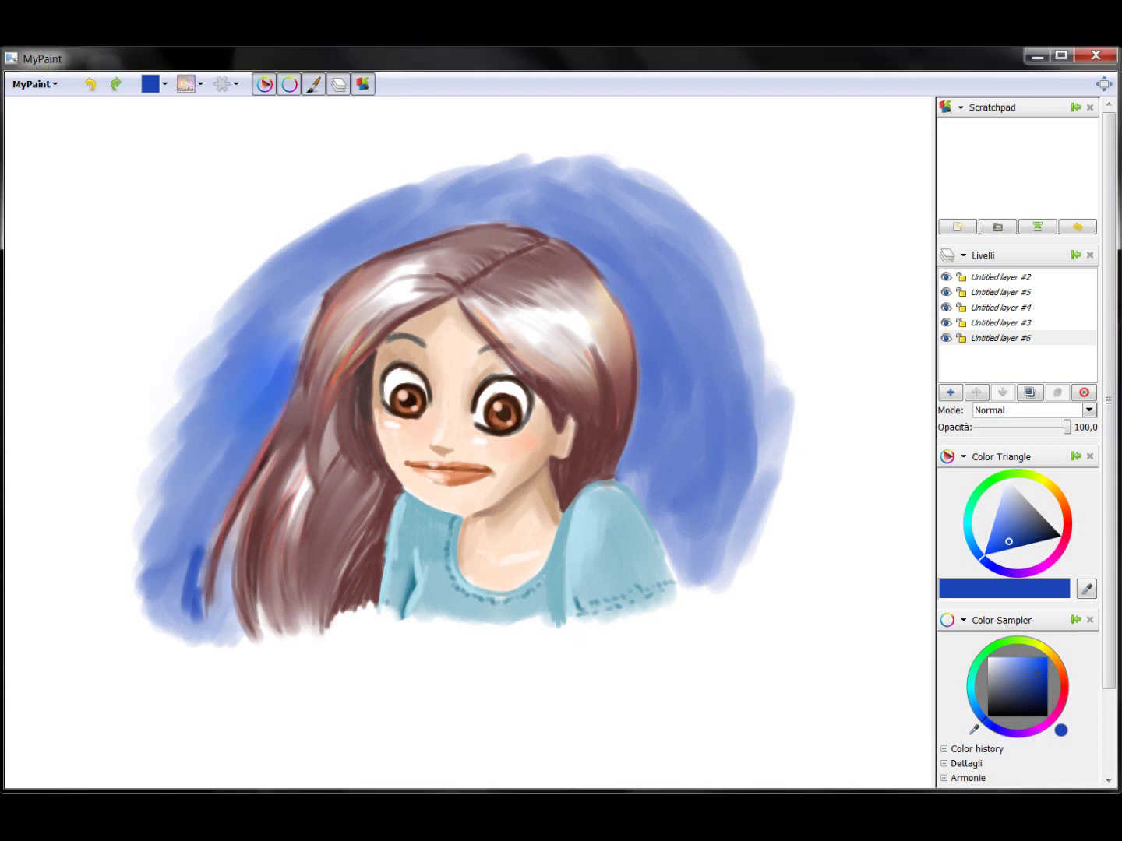
pyautogui.moveTo(290, 343); pyautogui.dragTo(207, 453)
pyautogui.moveTo(296, 315); pyautogui.dragTo(183, 476)
pyautogui.moveTo(701, 421); pyautogui.dragTo(717, 397)
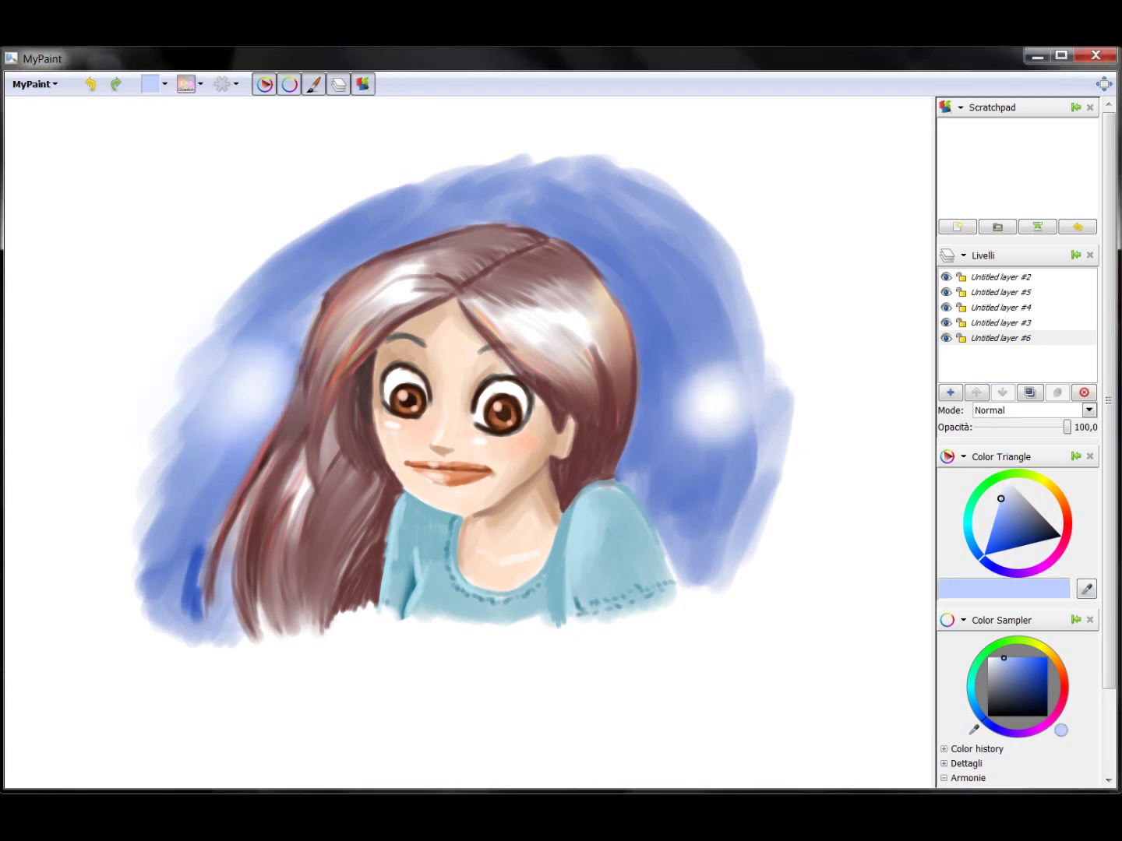
pyautogui.click(678, 367)
pyautogui.moveTo(701, 498); pyautogui.dragTo(718, 519)
pyautogui.click(570, 191)
pyautogui.press('2')
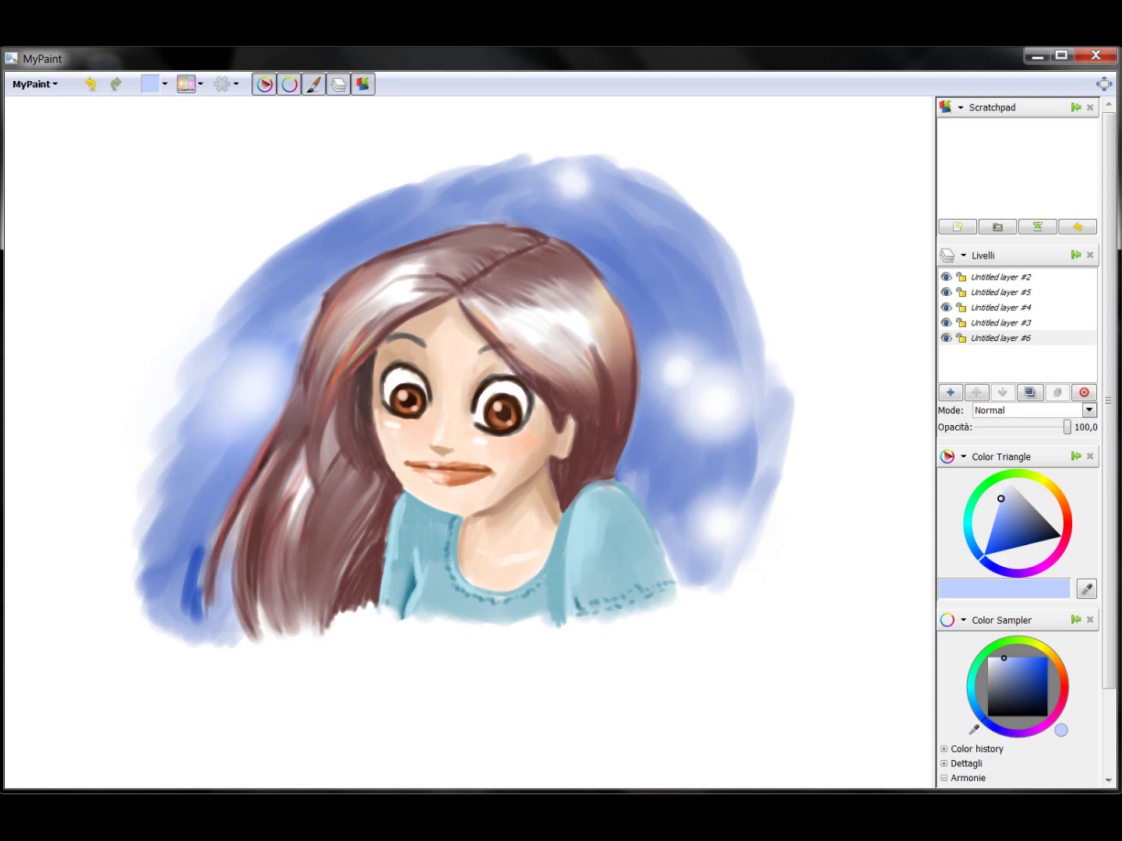
pyautogui.click(181, 554)
pyautogui.click(187, 545)
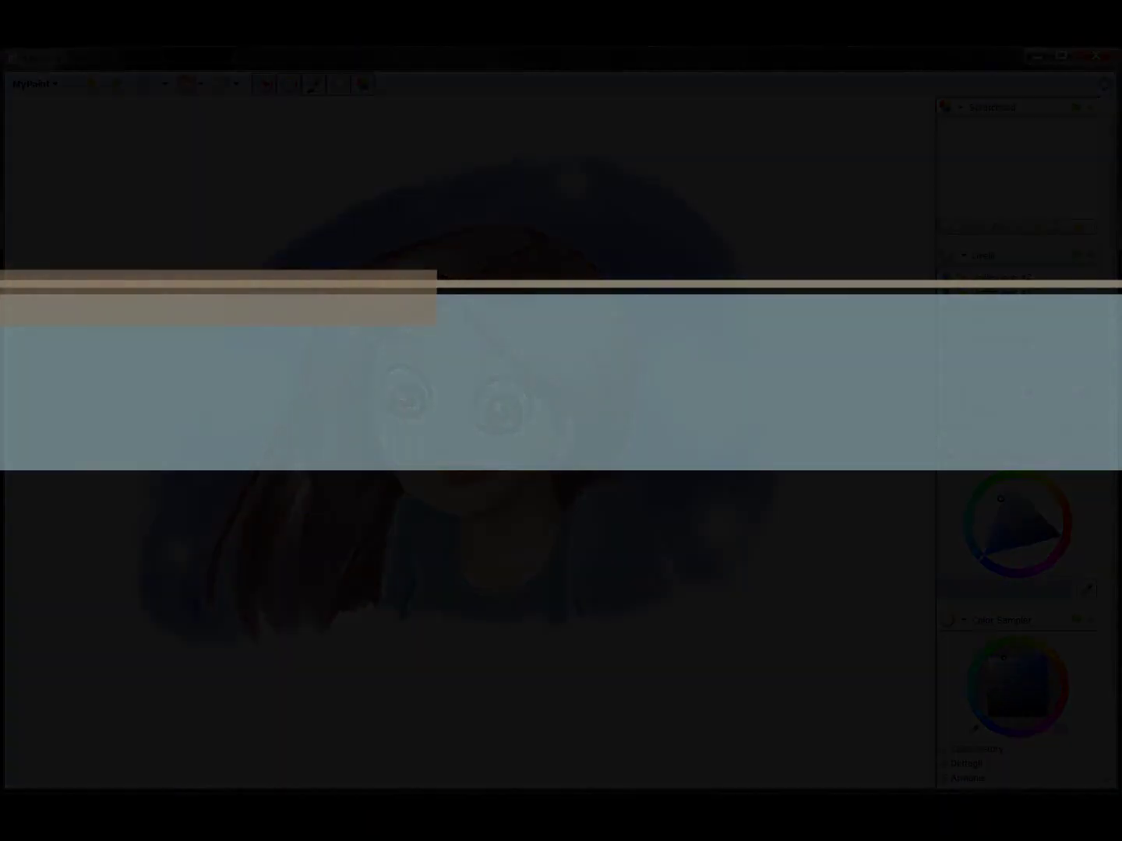